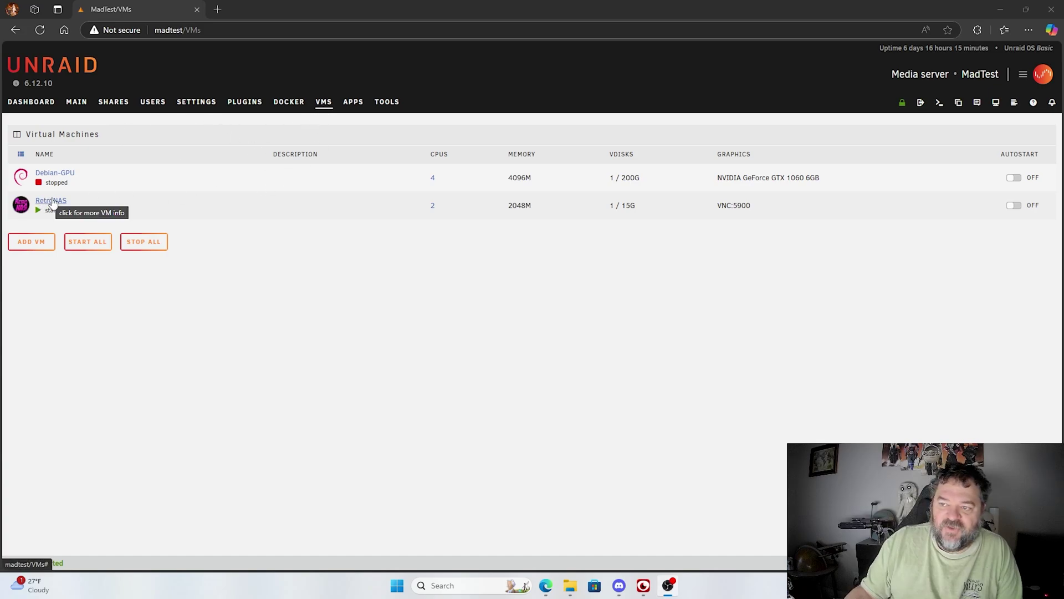
Step: Open the RetroNAS VM's VNC console and launch the retronas menu with the sudo password
click(19, 211)
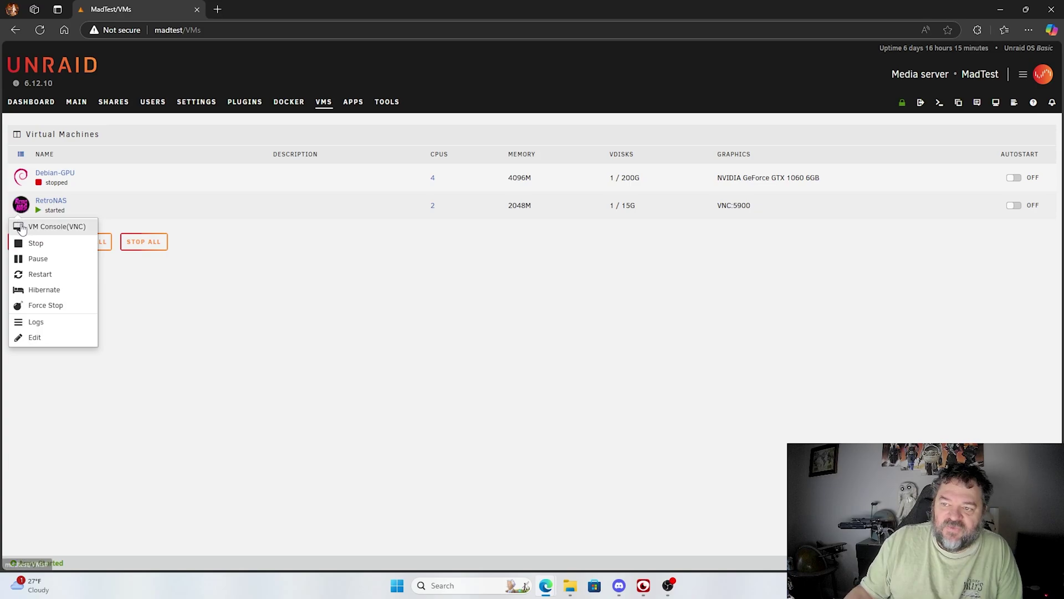
click(50, 226)
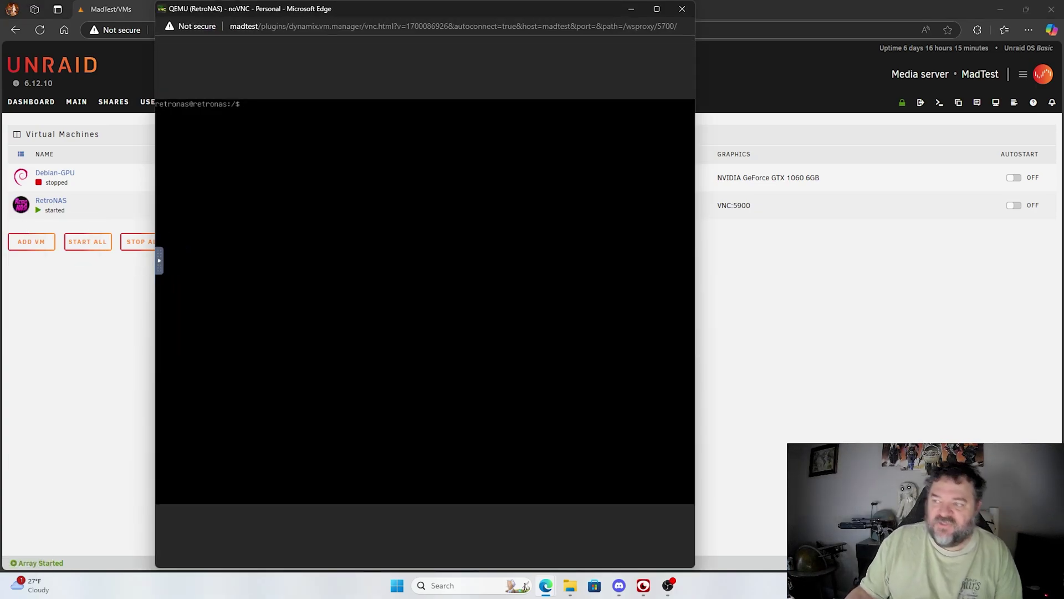
text(retronas)
key(Return)
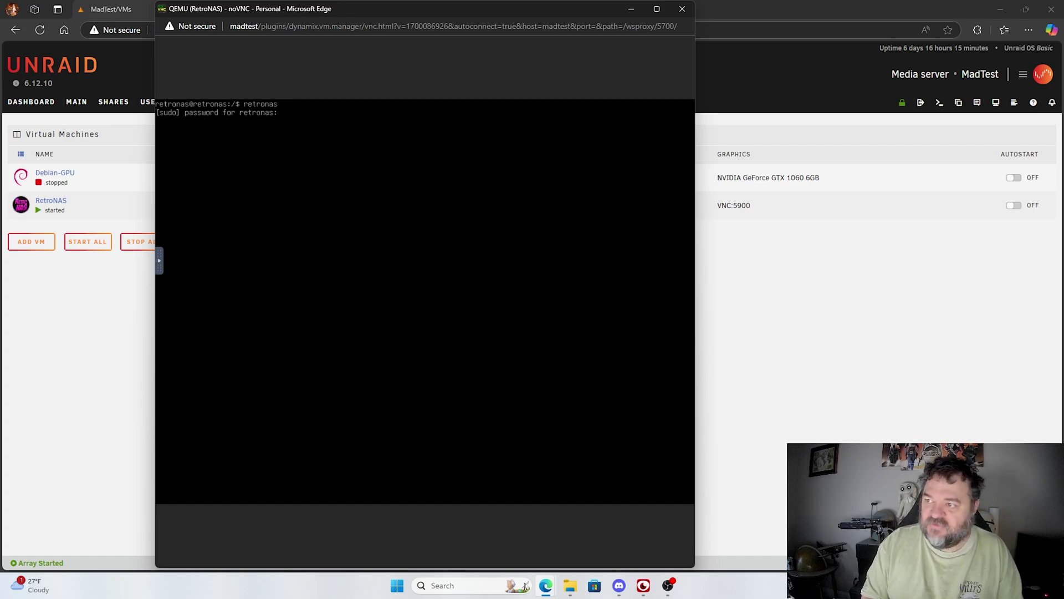
key(Return)
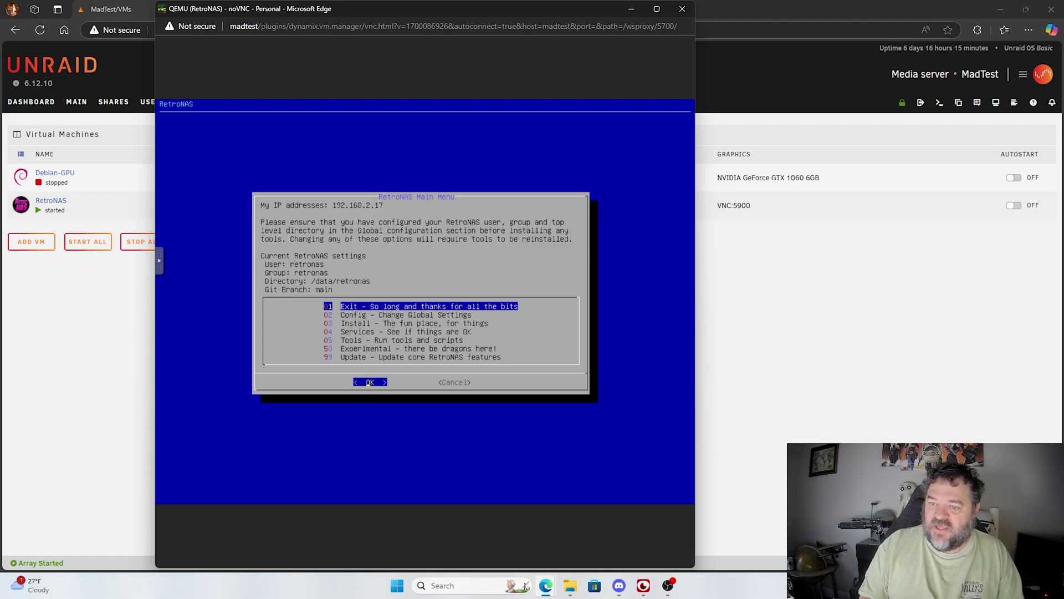
Step: Install 31 Cockpit from the RetroNAS 03 Install menu
key(Down)
key(Down)
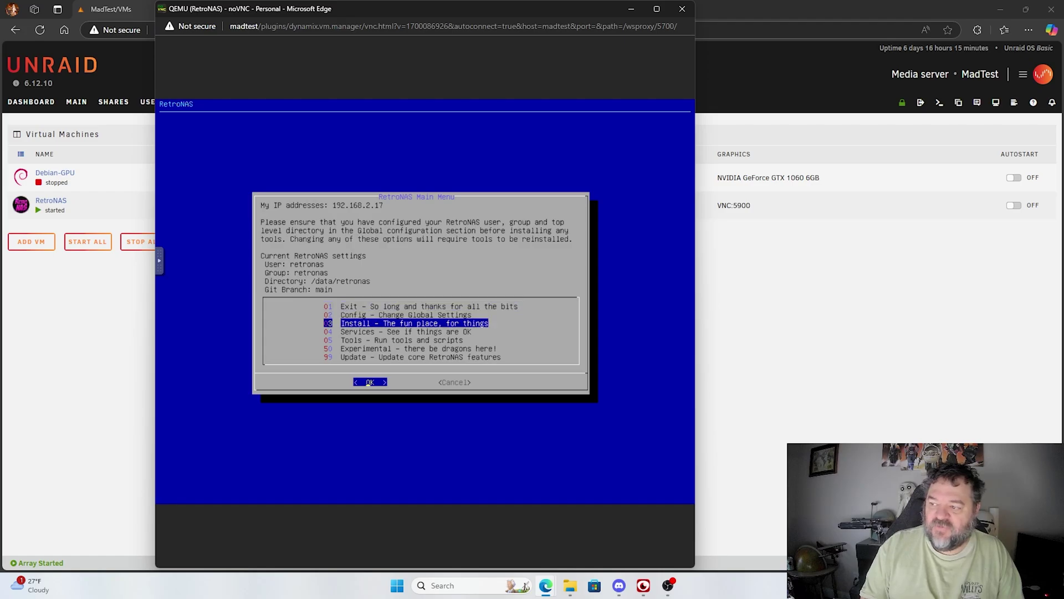
key(Return)
key(Down)
key(Down)
key(Down)
key(Down)
key(Down)
key(Down)
key(Down)
key(Down)
key(Down)
key(Down)
key(Down)
key(Down)
key(Down)
key(Down)
key(Down)
key(Down)
key(Down)
key(Down)
key(Down)
key(Down)
key(Down)
key(Down)
key(Down)
key(Down)
key(Down)
key(Down)
key(Down)
key(Down)
key(Down)
key(Down)
key(Down)
key(Down)
key(Up)
key(Up)
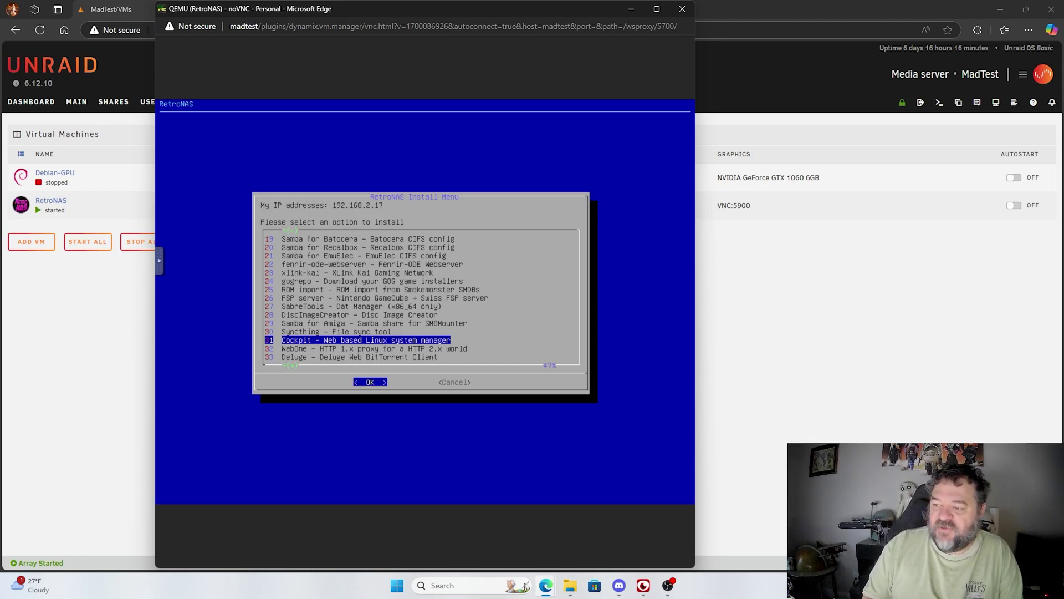
click(368, 383)
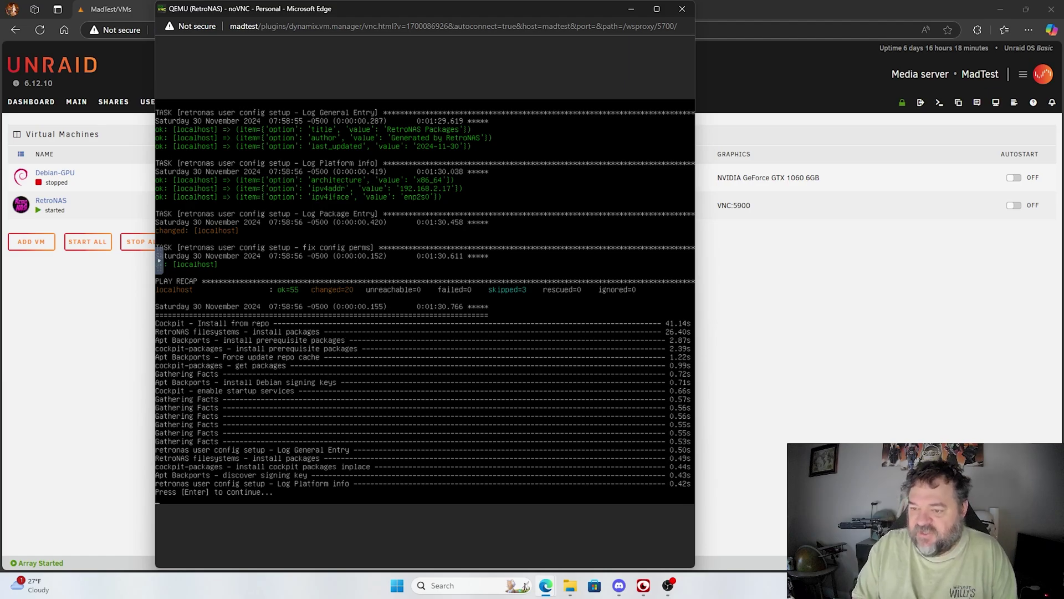
Step: Leave the install recap, go Back and choose 01 Exit, then close the noVNC window
key(Return)
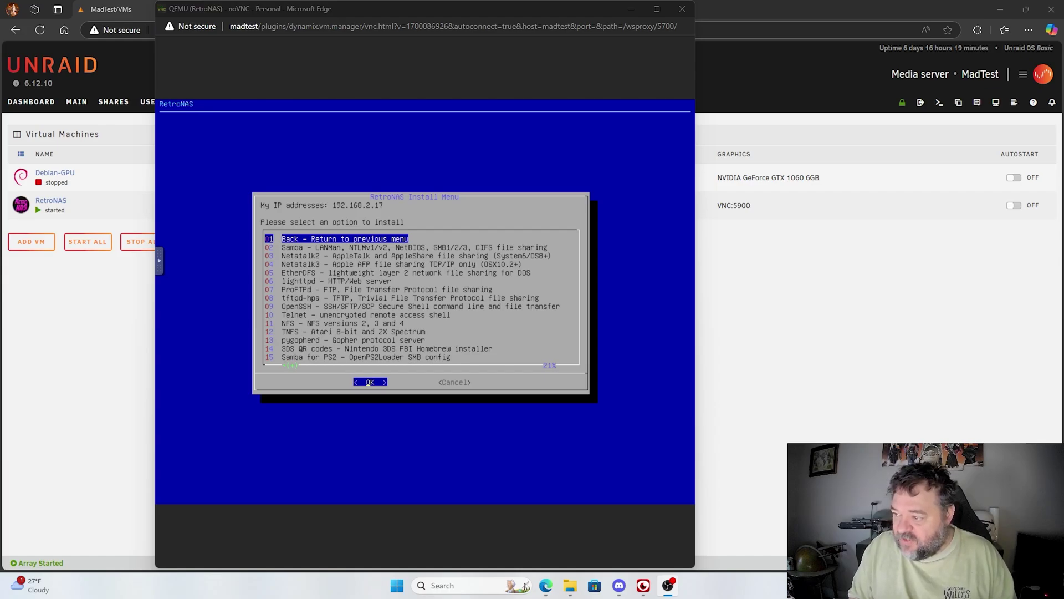
click(370, 383)
key(Tab)
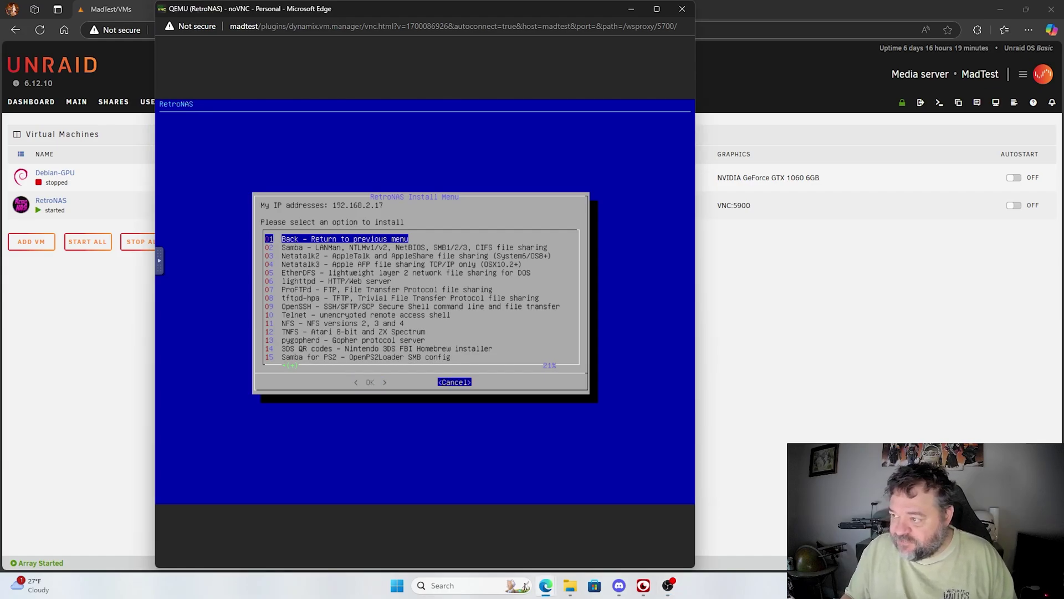
key(Tab)
key(Tab)
key(Tab)
key(Down)
key(Up)
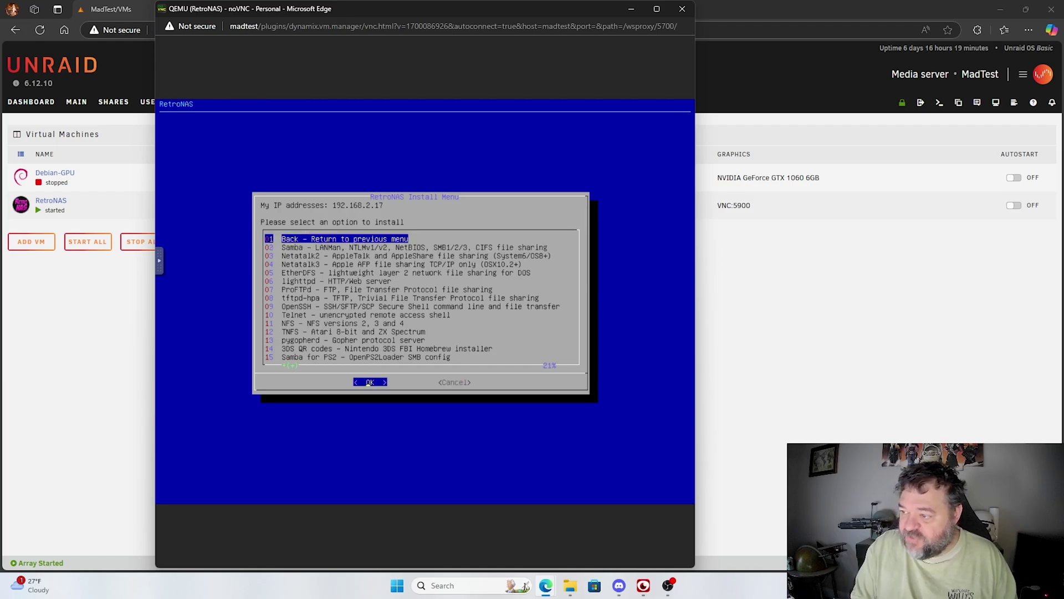
key(Return)
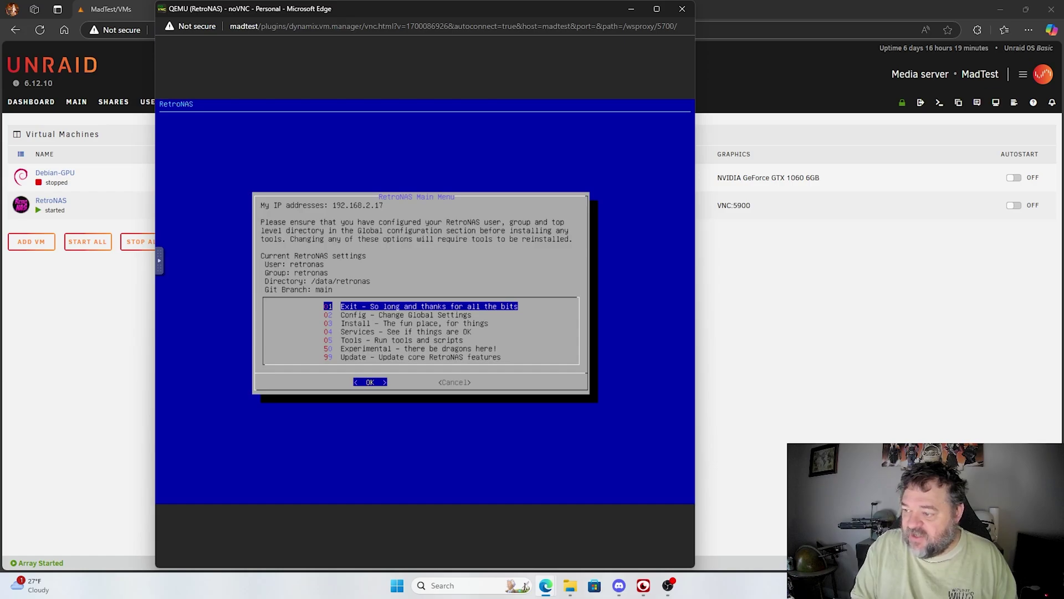
key(Return)
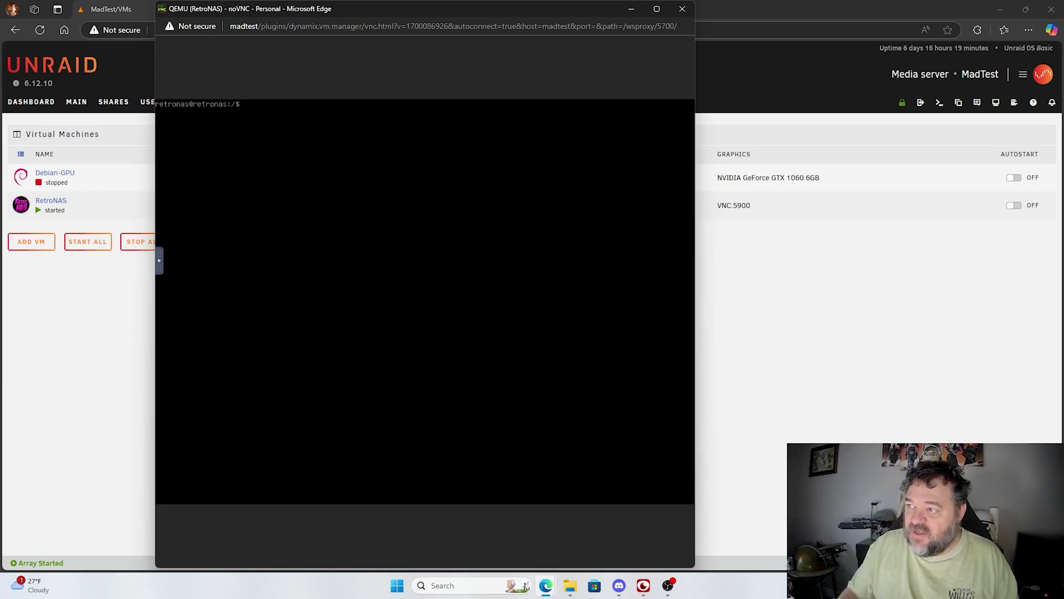
click(682, 9)
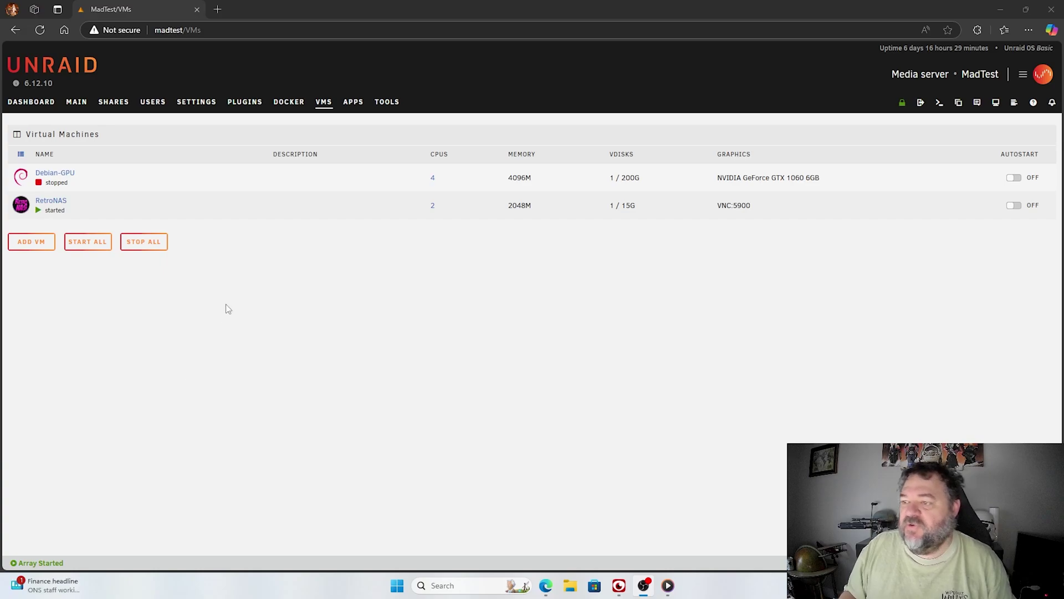
Step: Load 192.168.2.17:9090 in Edge, correcting the mistyped address first
click(246, 31)
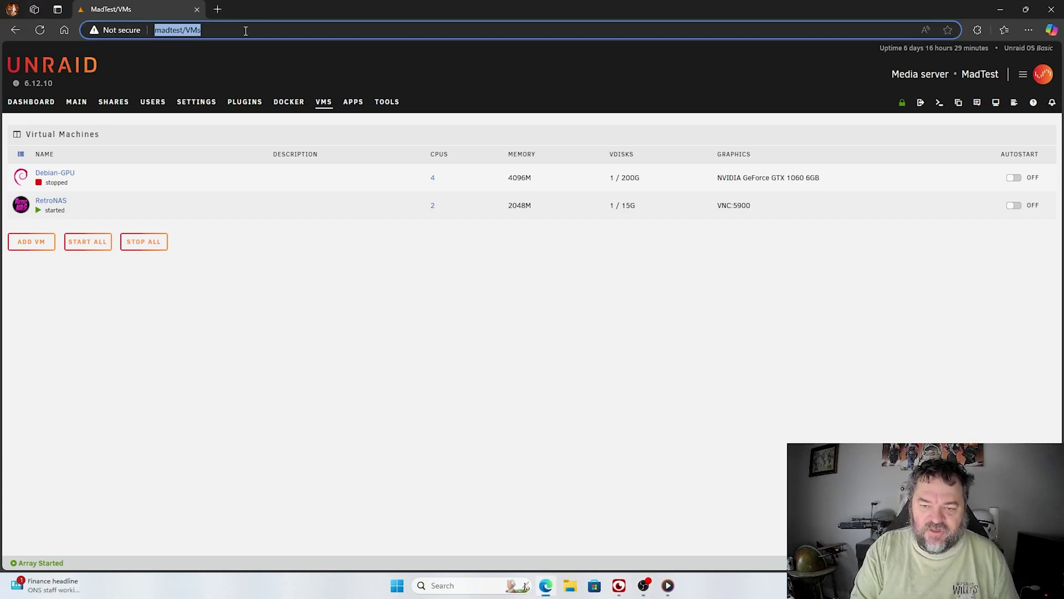
text(19)
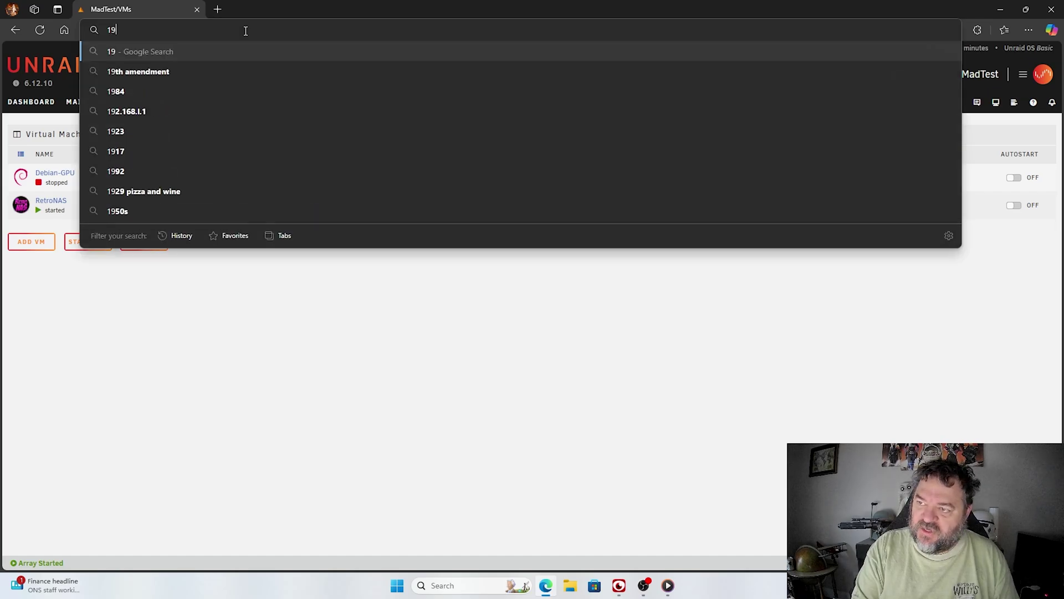
text(2.)
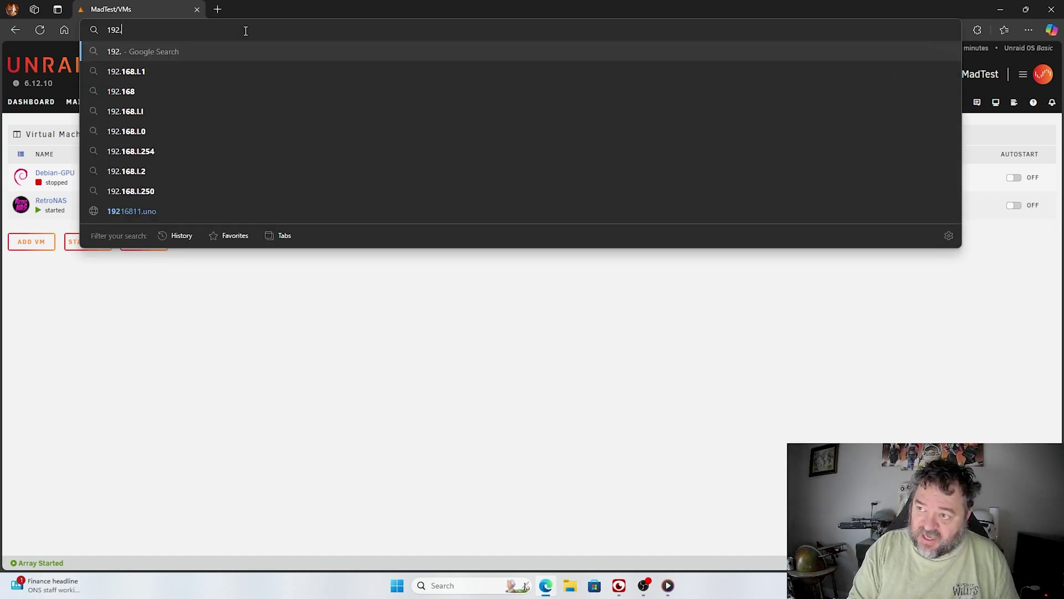
text(16)
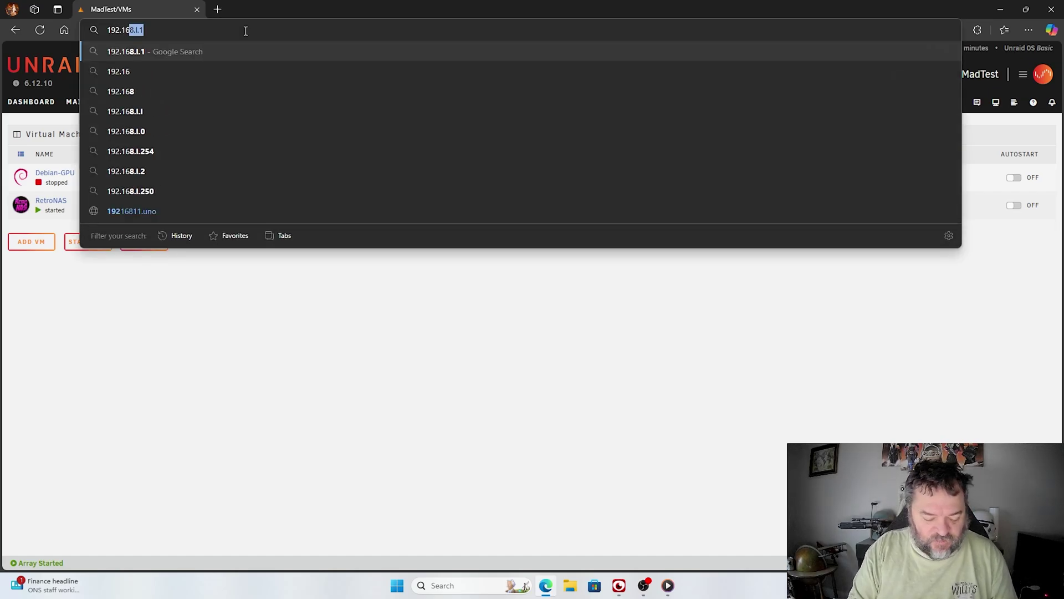
text(8.2.27)
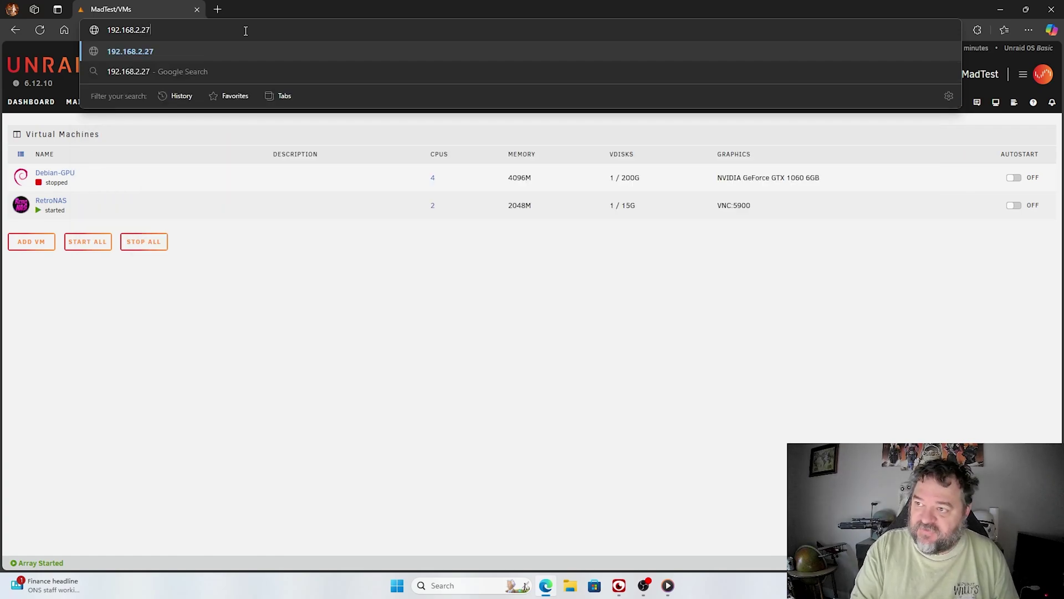
key(BackSpace)
key(BackSpace)
text(17:)
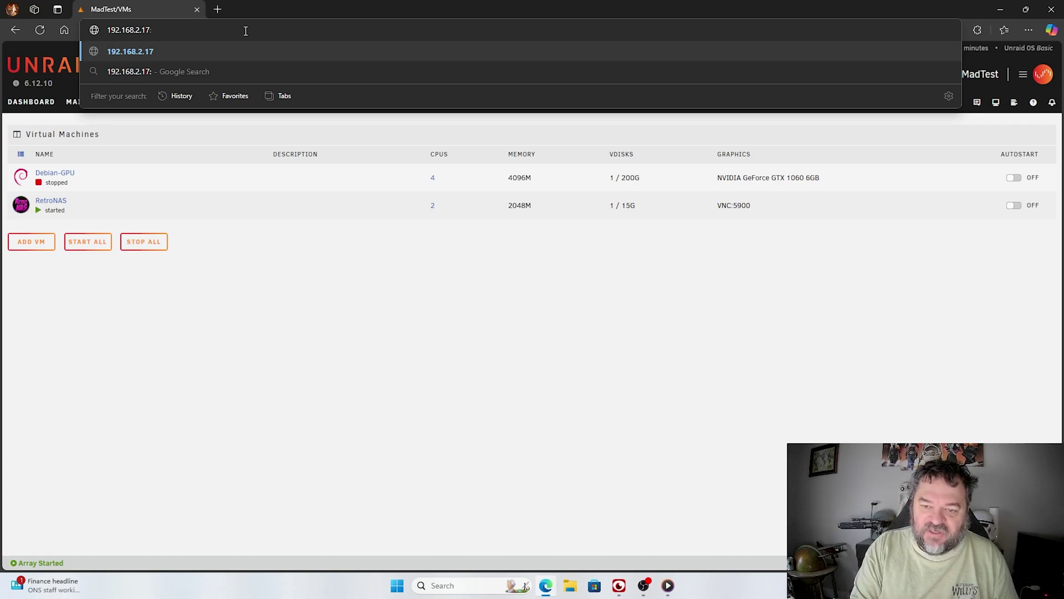
text(9090)
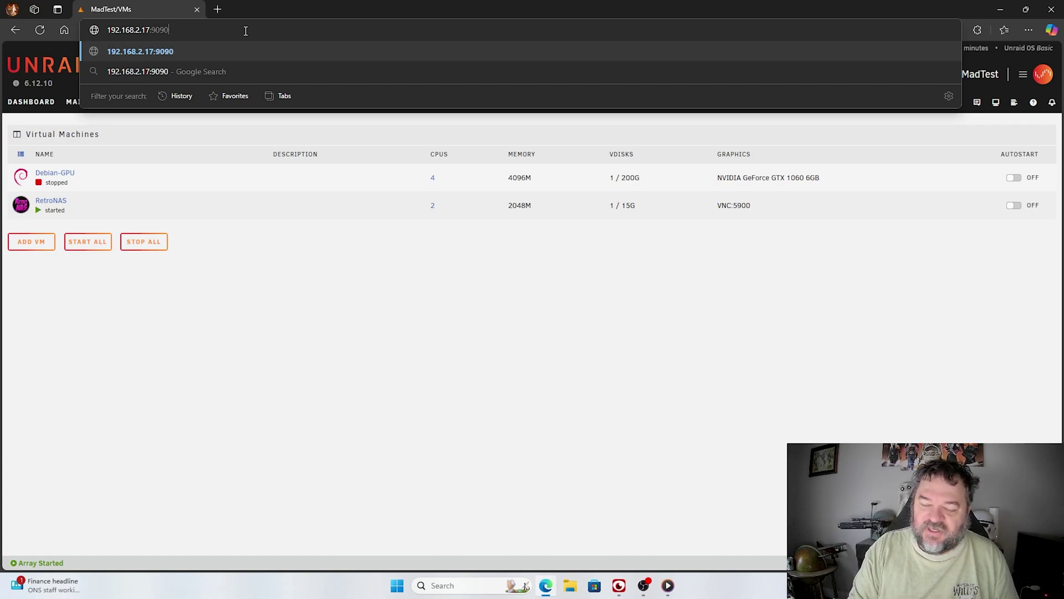
key(Return)
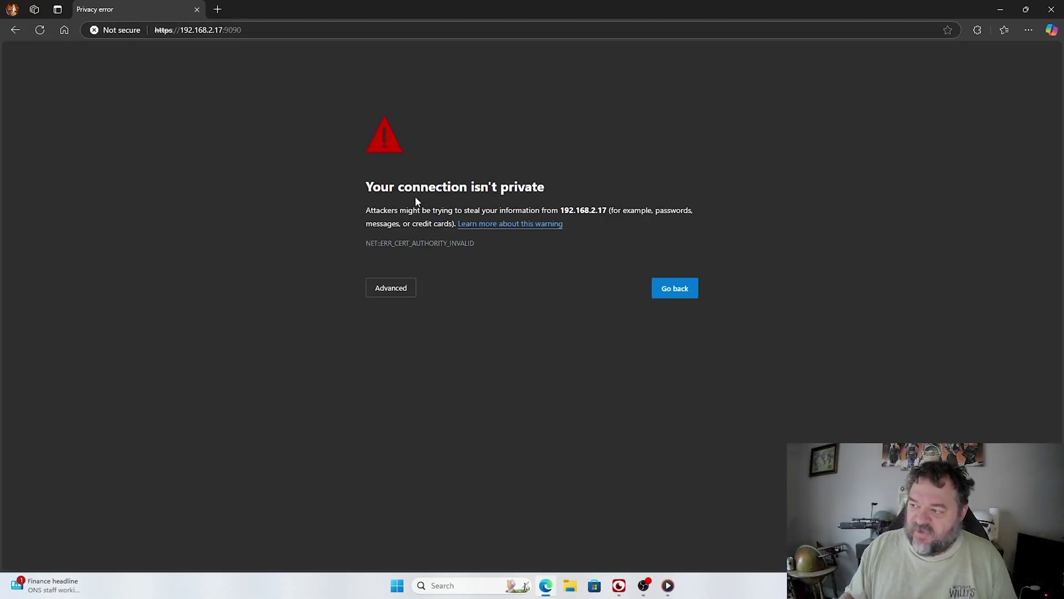
Step: Bypass the certificate warning and log in to Cockpit as user retronas with the account password
click(407, 290)
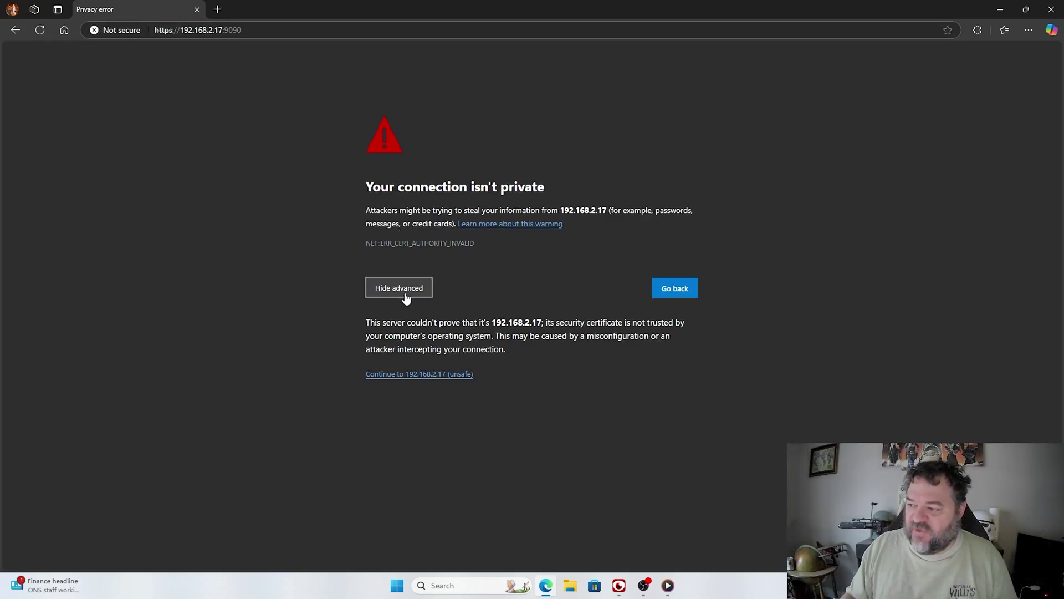
click(410, 375)
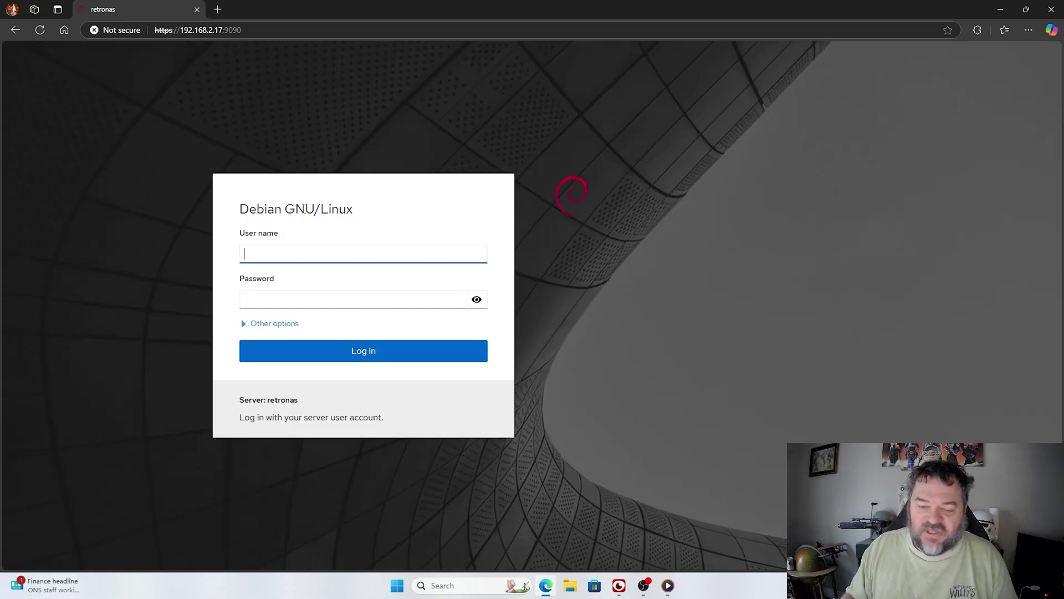
text(retronas)
key(Tab)
text(••••••••)
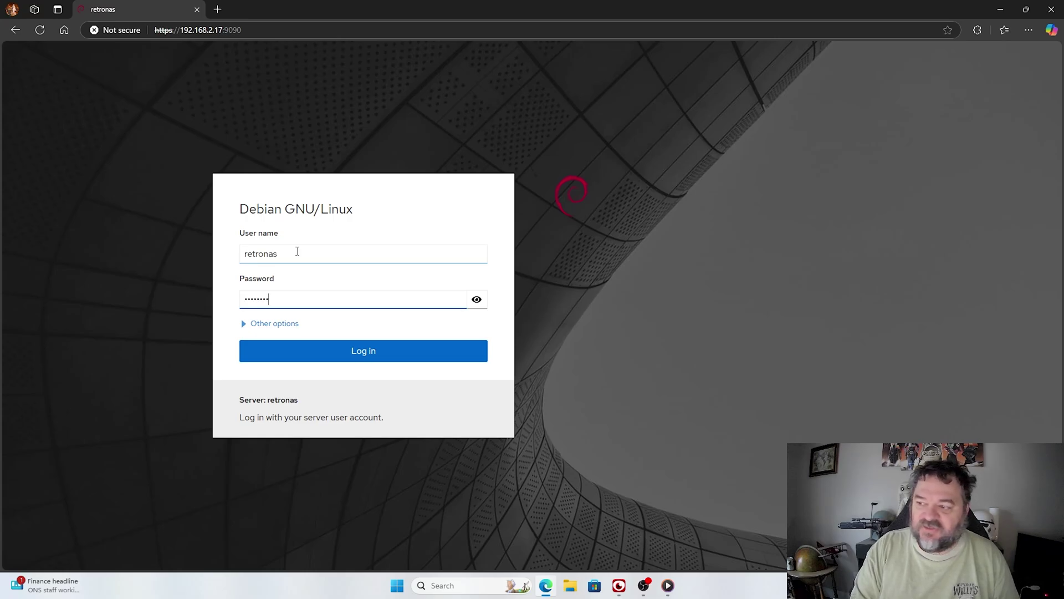
click(351, 349)
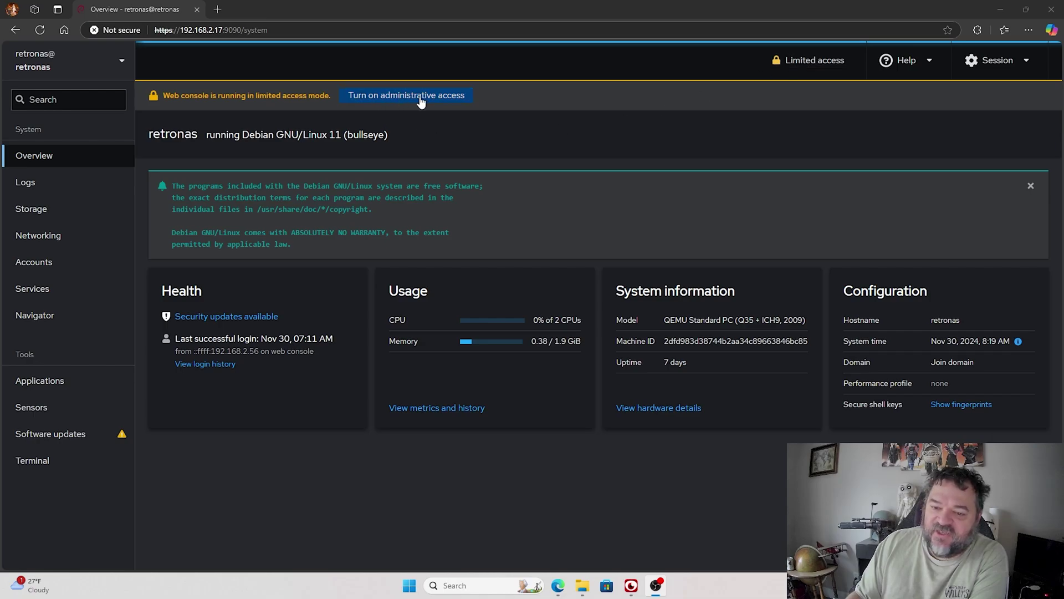
Step: Turn on Cockpit's administrative access by entering the account password
click(809, 64)
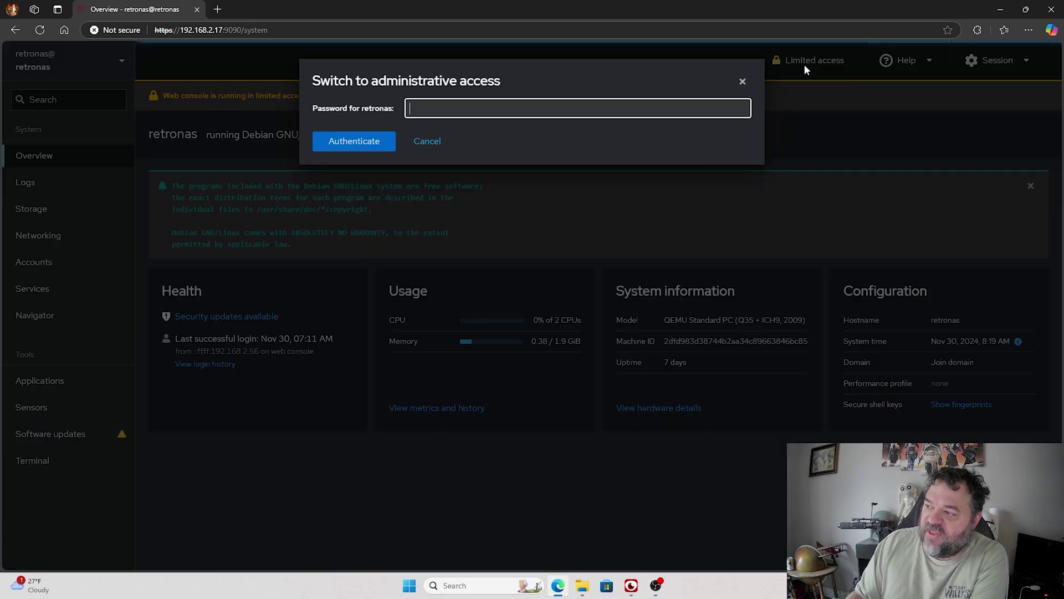
text(•••••••)
key(Return)
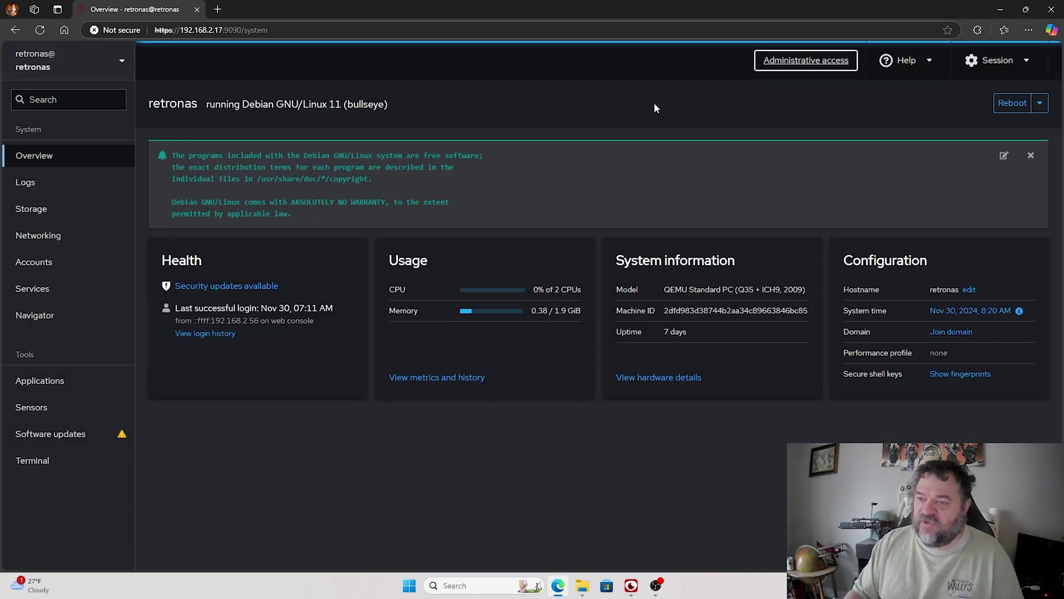
click(1025, 64)
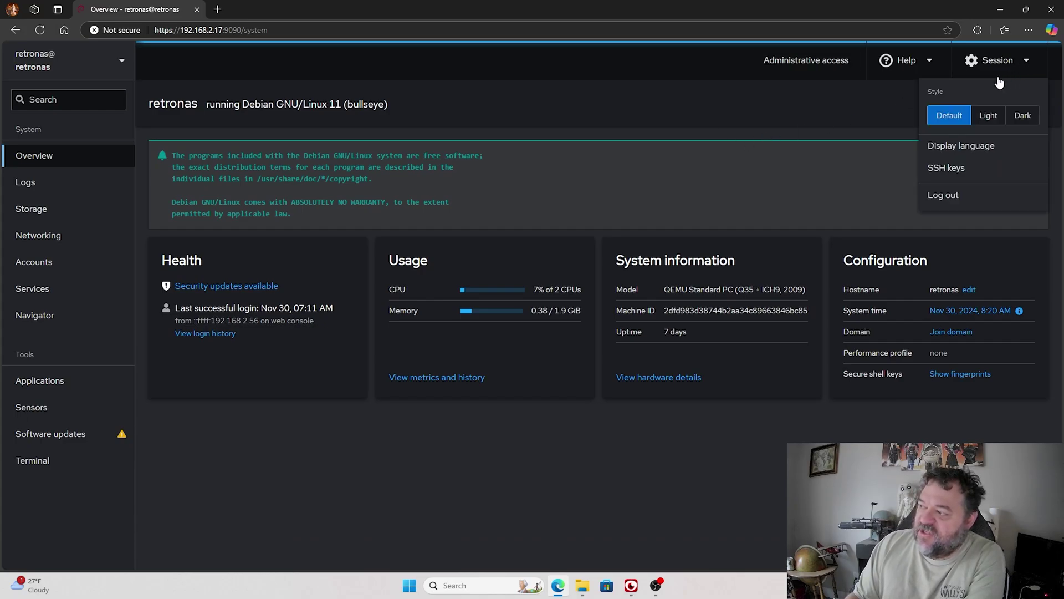
Step: View the account's SSH keys from the Session menu and close the empty list
click(951, 169)
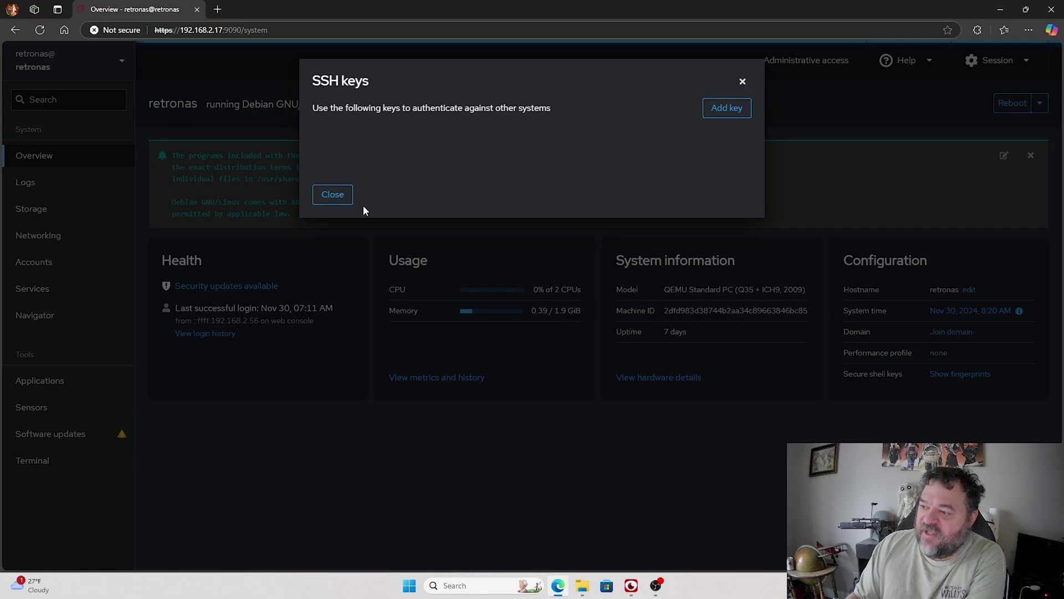
click(346, 197)
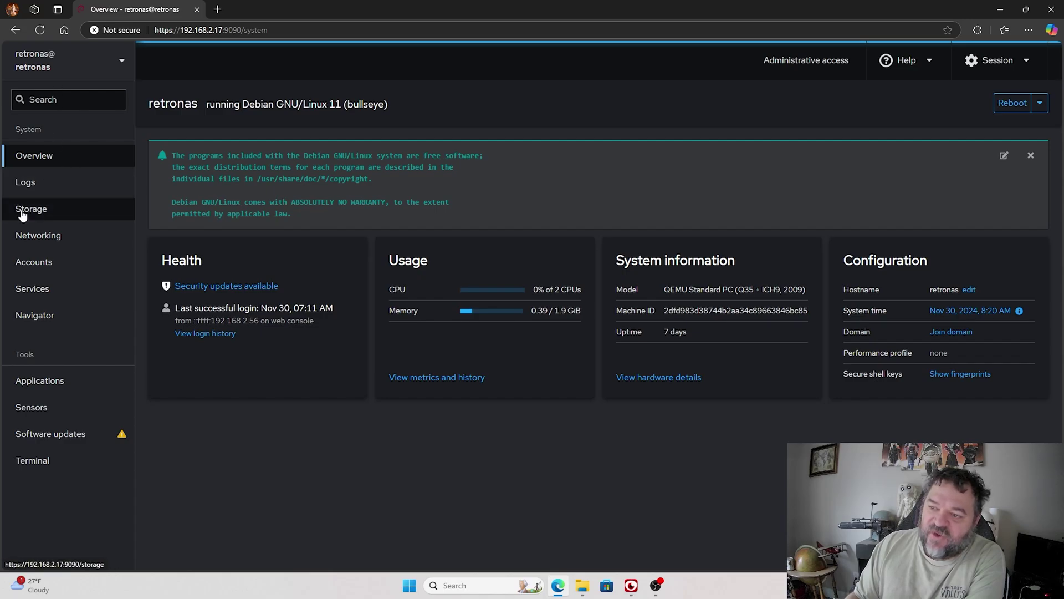
Step: Browse the Storage, Networking and Accounts pages, then open Services
click(22, 213)
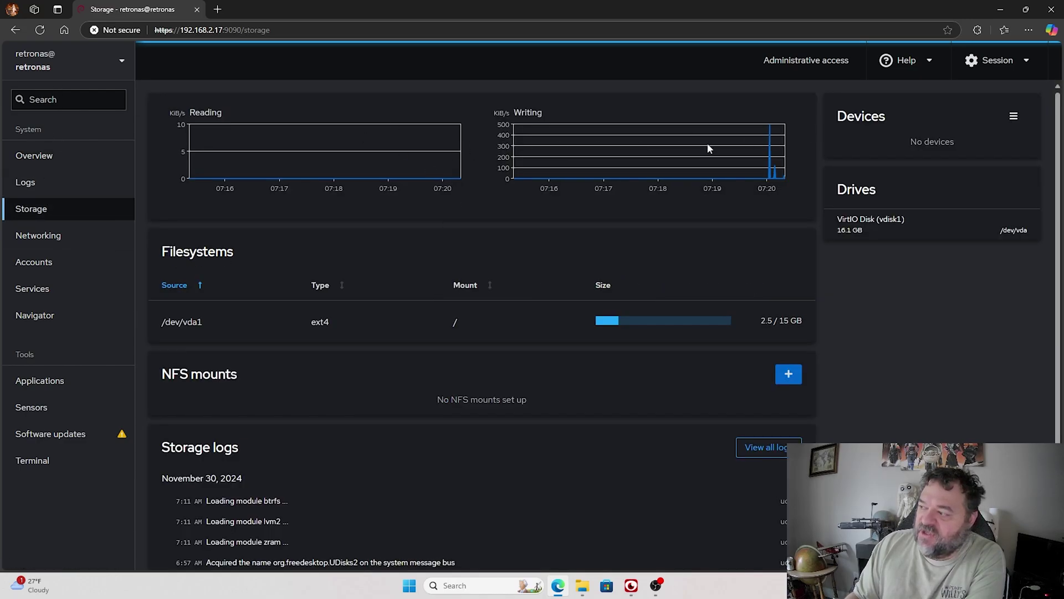
scroll(396, 318, down, 2)
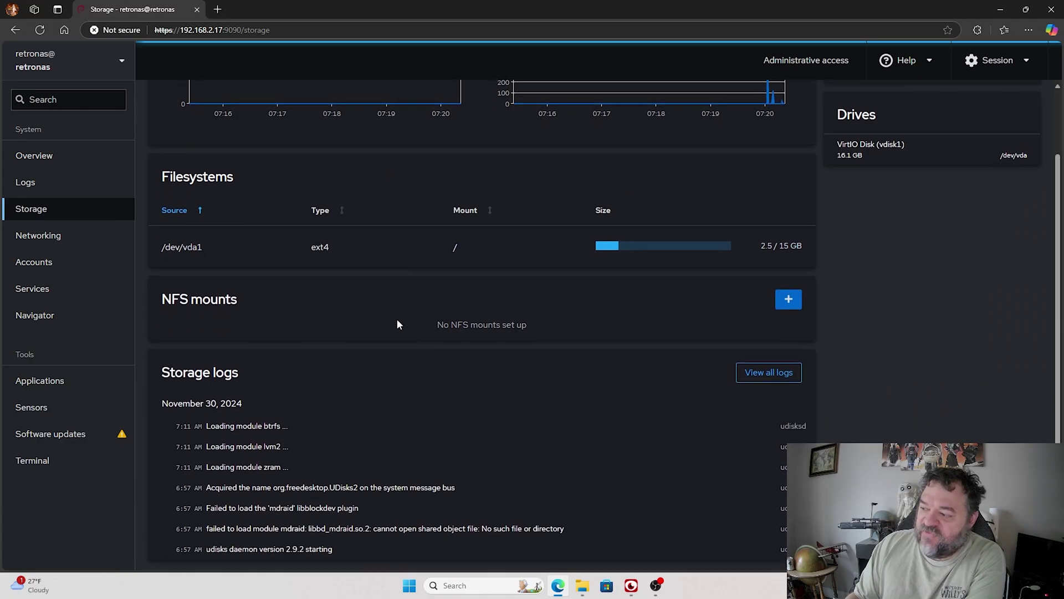
scroll(360, 320, up, 2)
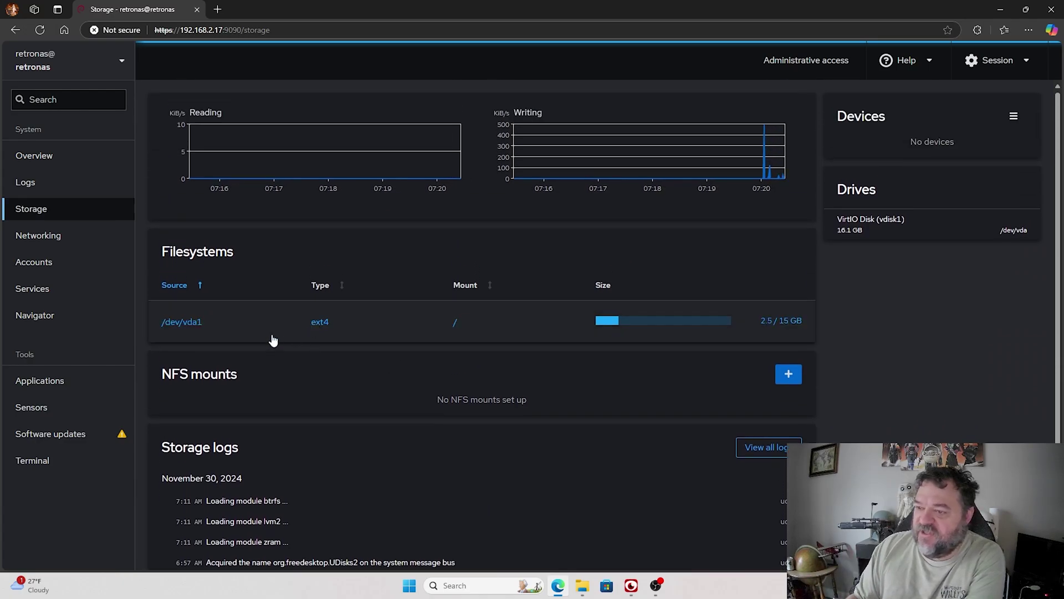
click(61, 240)
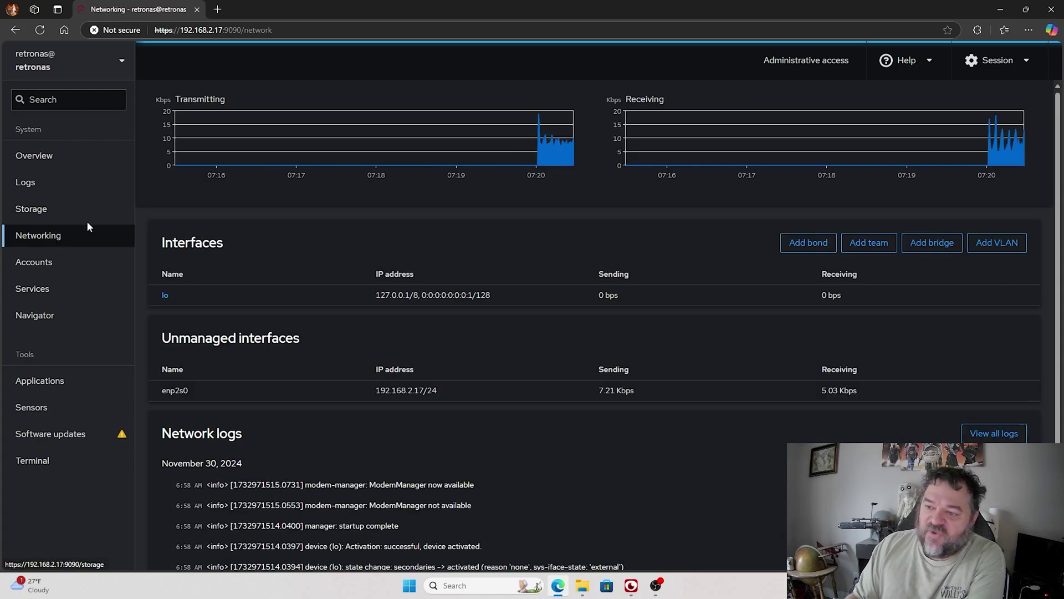
click(52, 267)
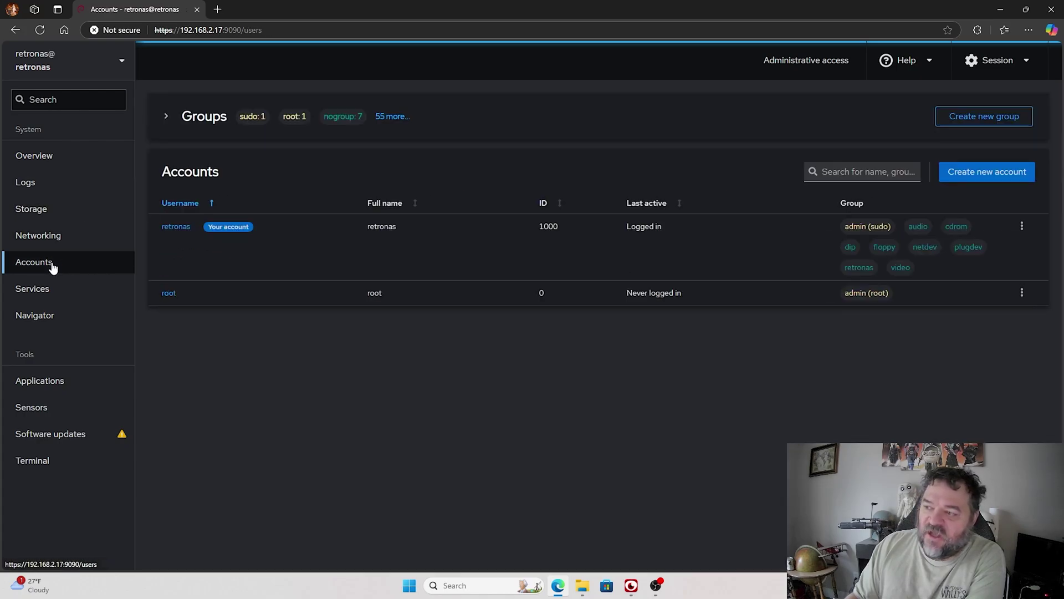
click(43, 287)
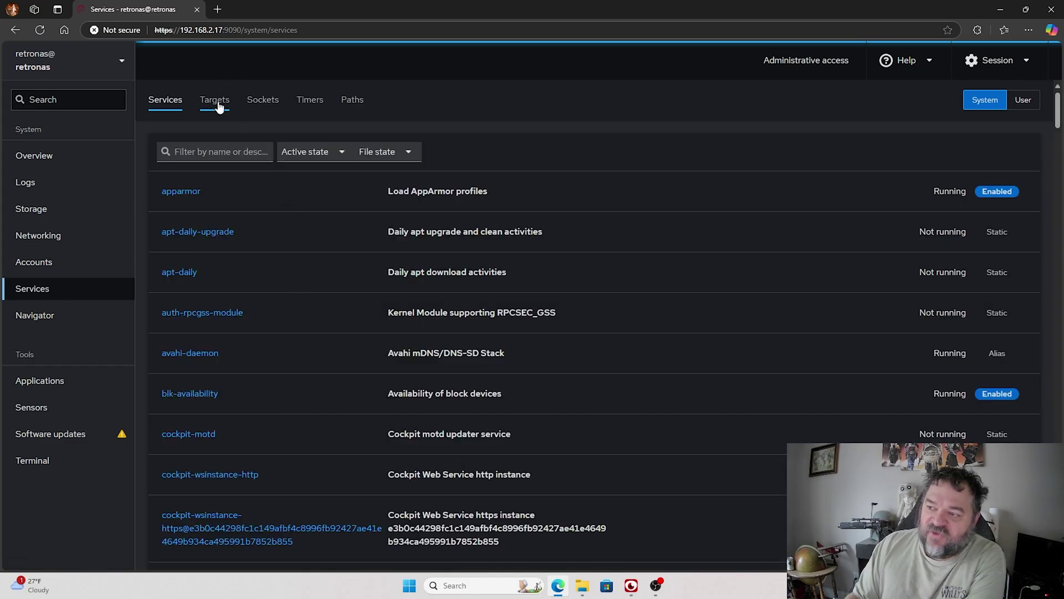
Step: Cycle through the Targets, Sockets, Timers and Paths tabs, ending on Services
click(219, 106)
click(263, 101)
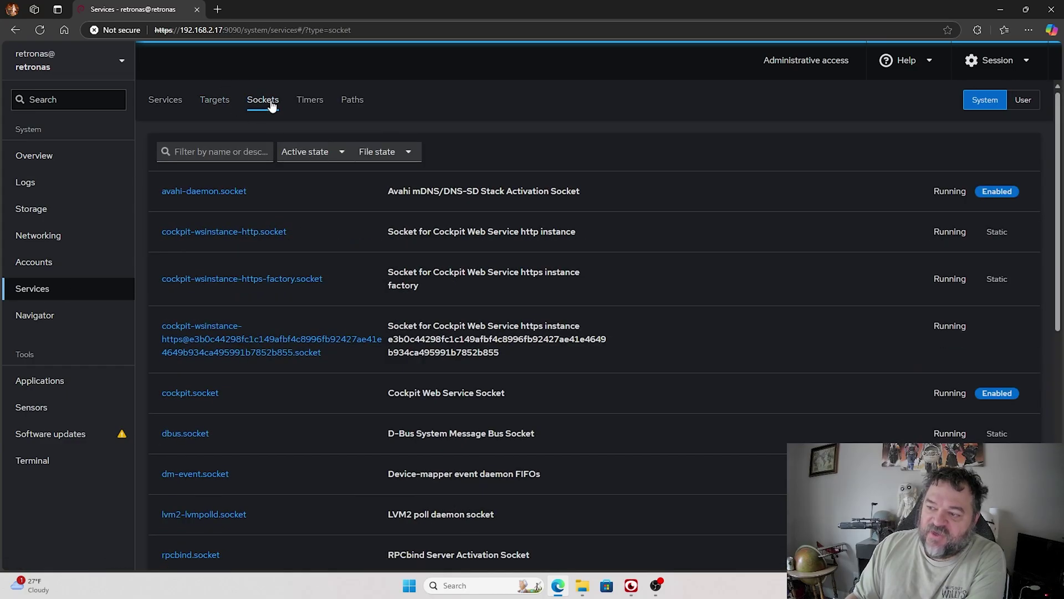
click(310, 104)
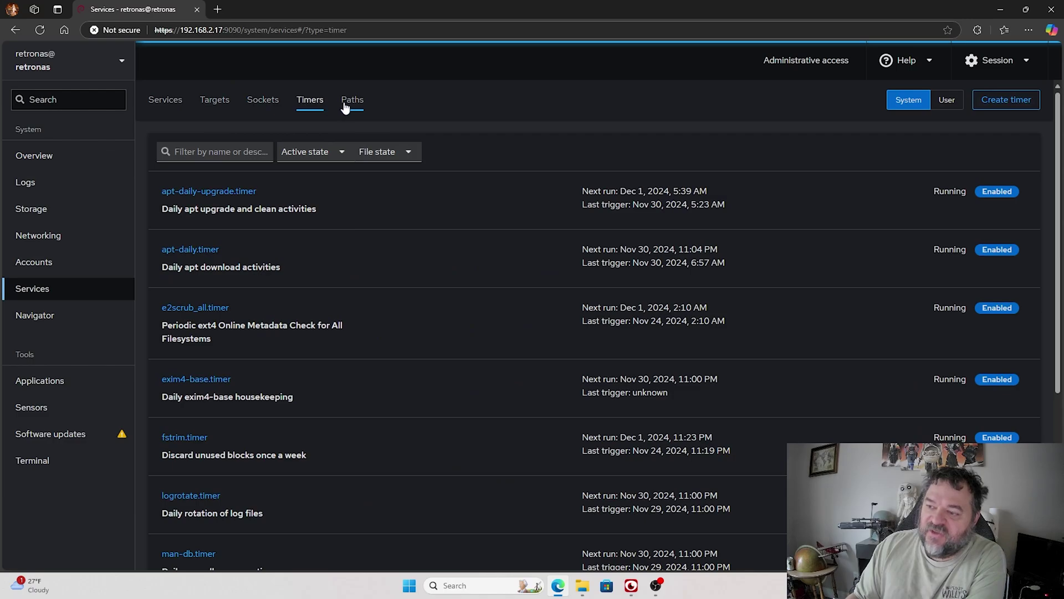
click(352, 102)
click(173, 107)
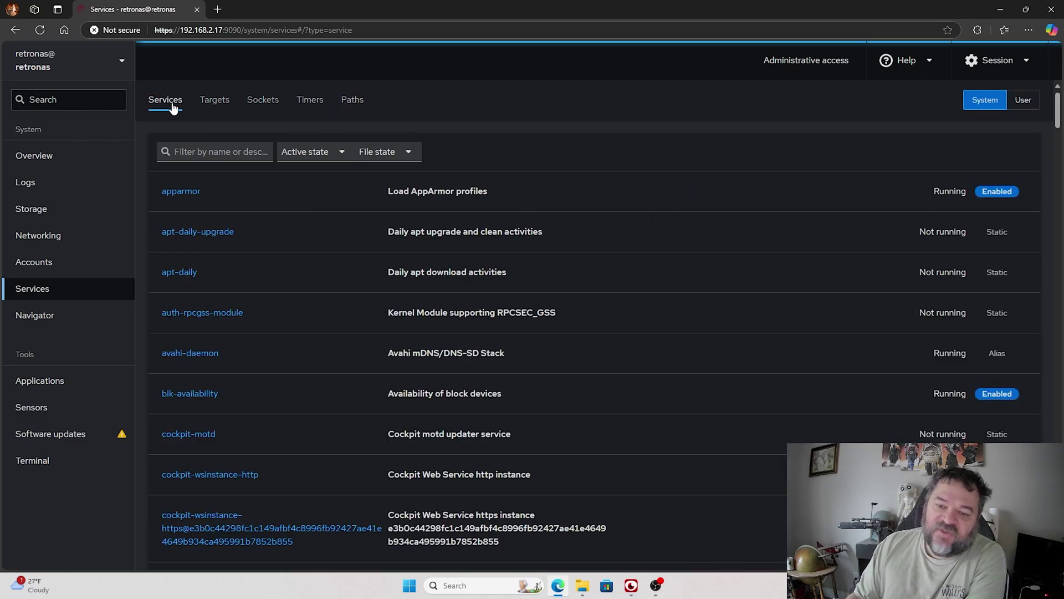
Step: Visit the Navigator, Applications and Sensors pages, then open Terminal
click(50, 317)
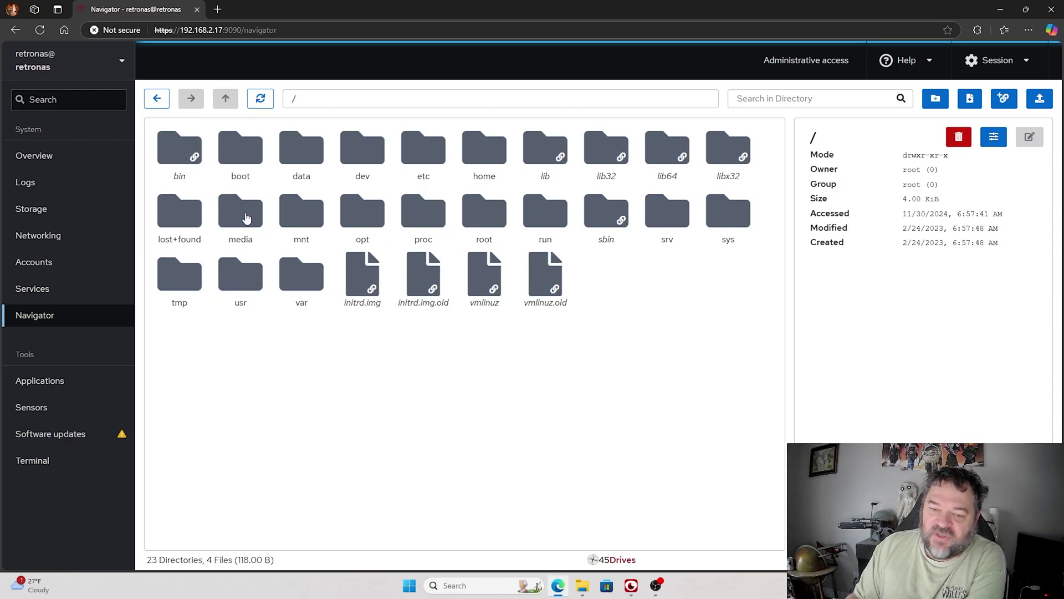
click(52, 382)
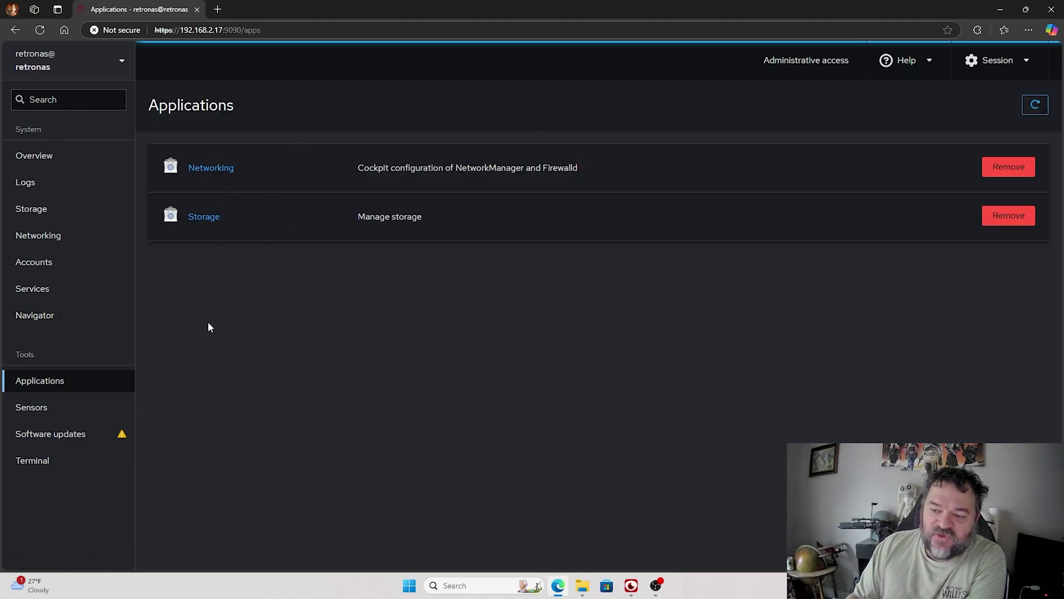
click(58, 411)
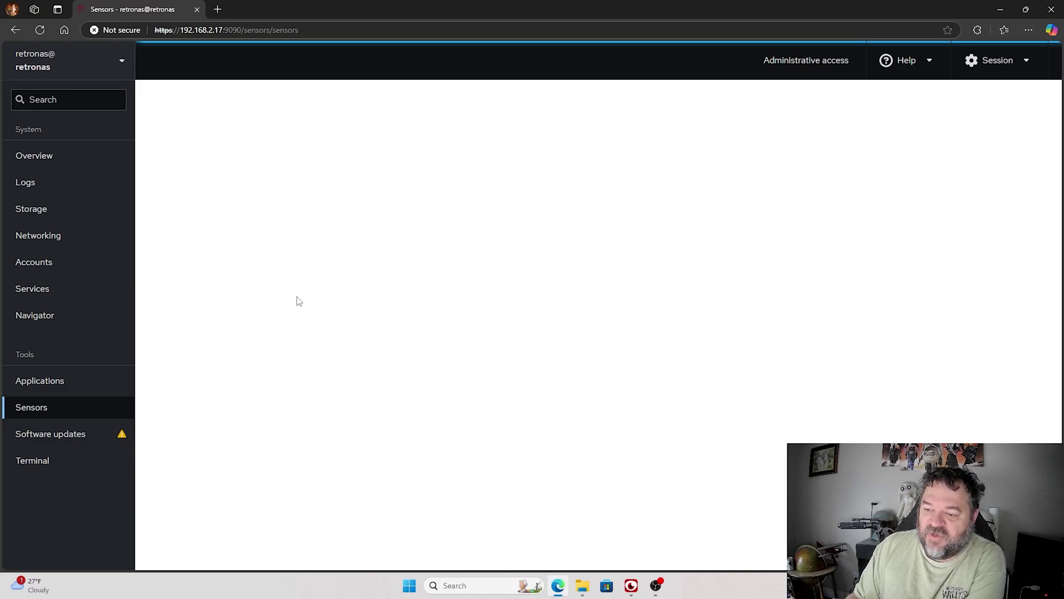
click(43, 468)
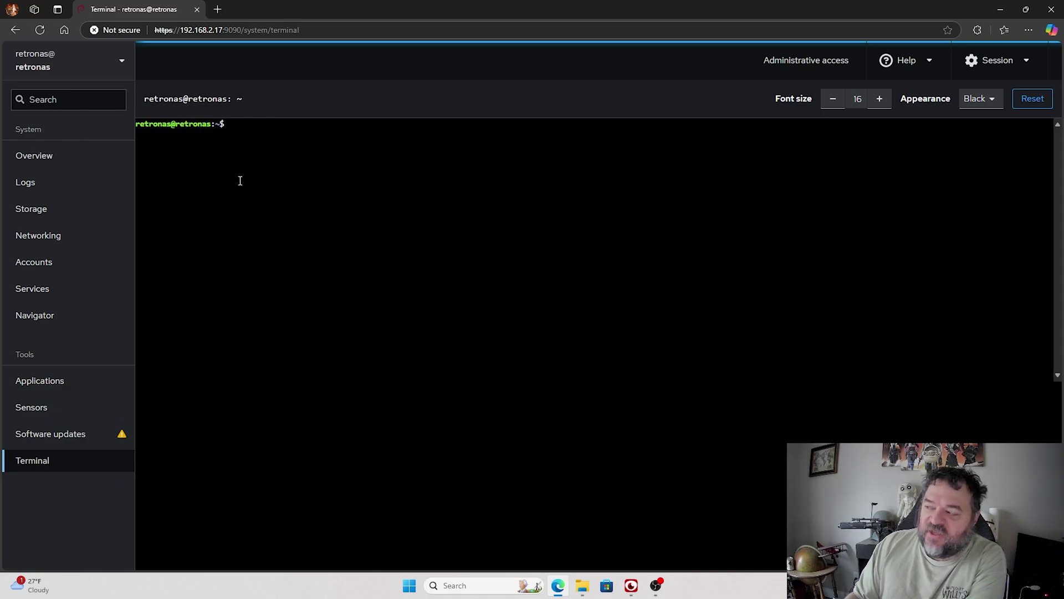
Step: Replace 192.168.2.17 in the address with the hostname retronas and reload
click(221, 29)
click(225, 30)
drag(225, 29, 181, 32)
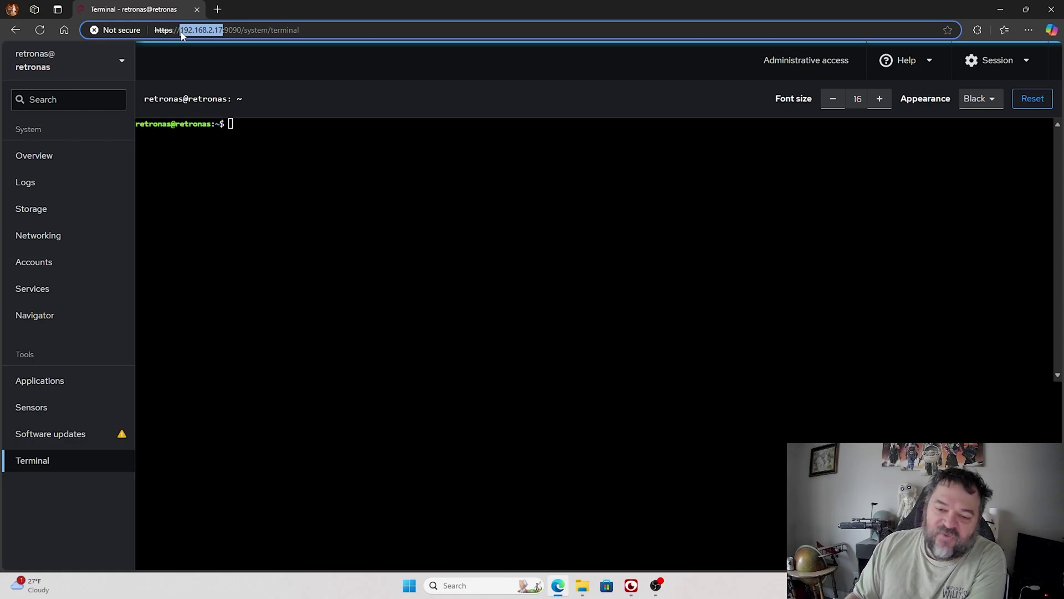
text(retronas)
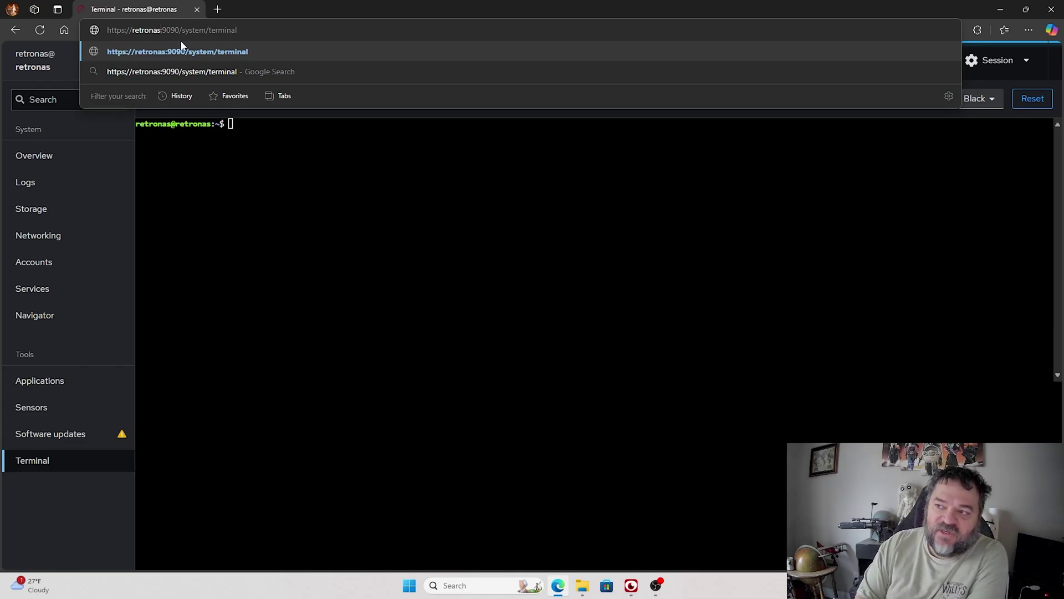
key(Return)
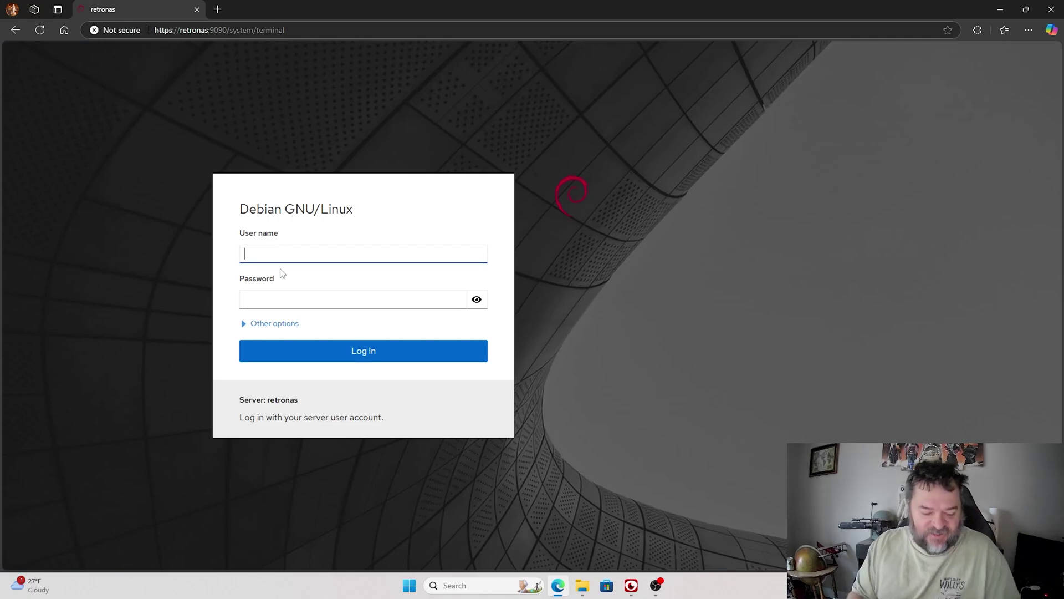
Step: Log in again as user retronas with the password, correcting the mistyped root user name
text(root)
key(Tab)
click(287, 256)
key(ctrl+a)
key(BackSpace)
text(retronas)
key(Tab)
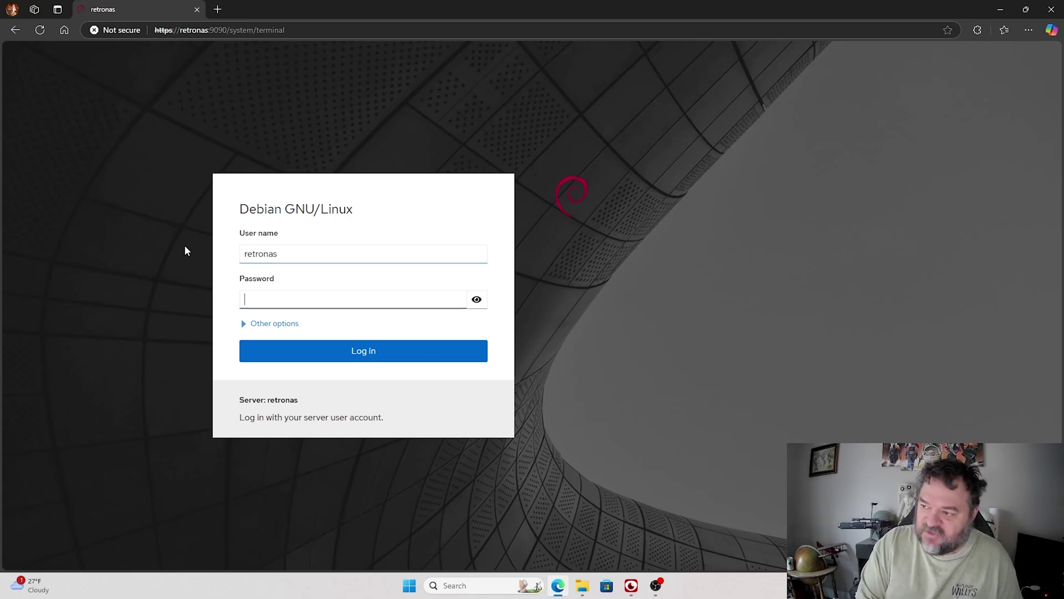
text(retronas)
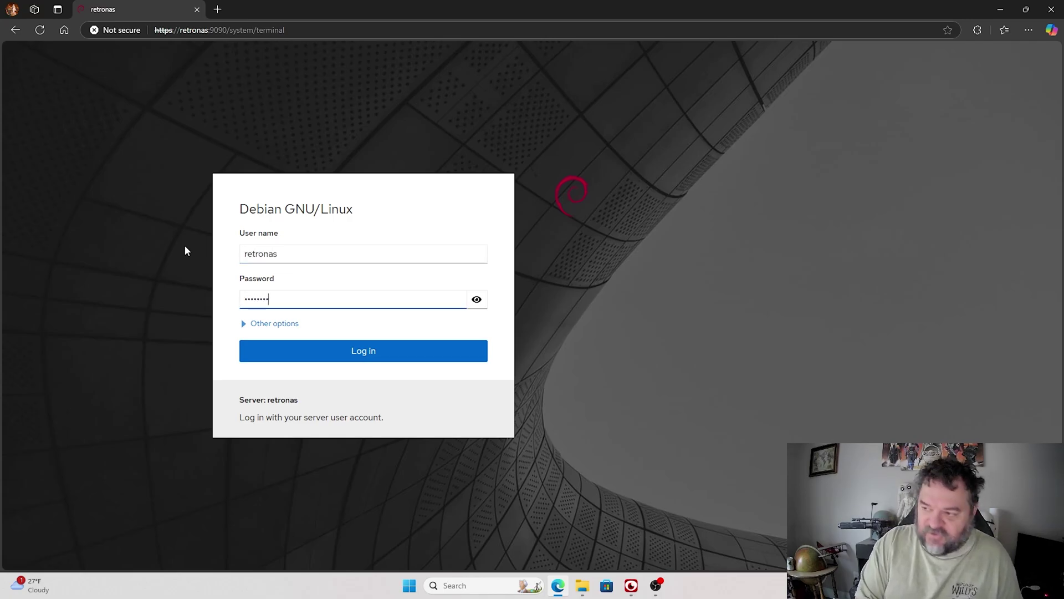
key(Return)
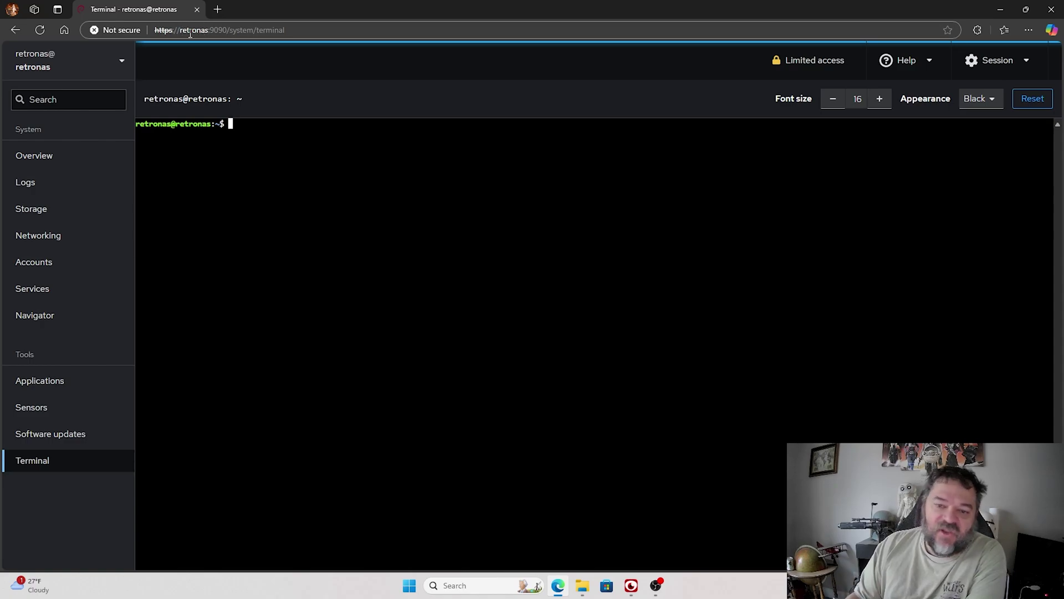
Step: Open the Software updates page, which lists 96 available updates including 31 security fixes
double_click(199, 29)
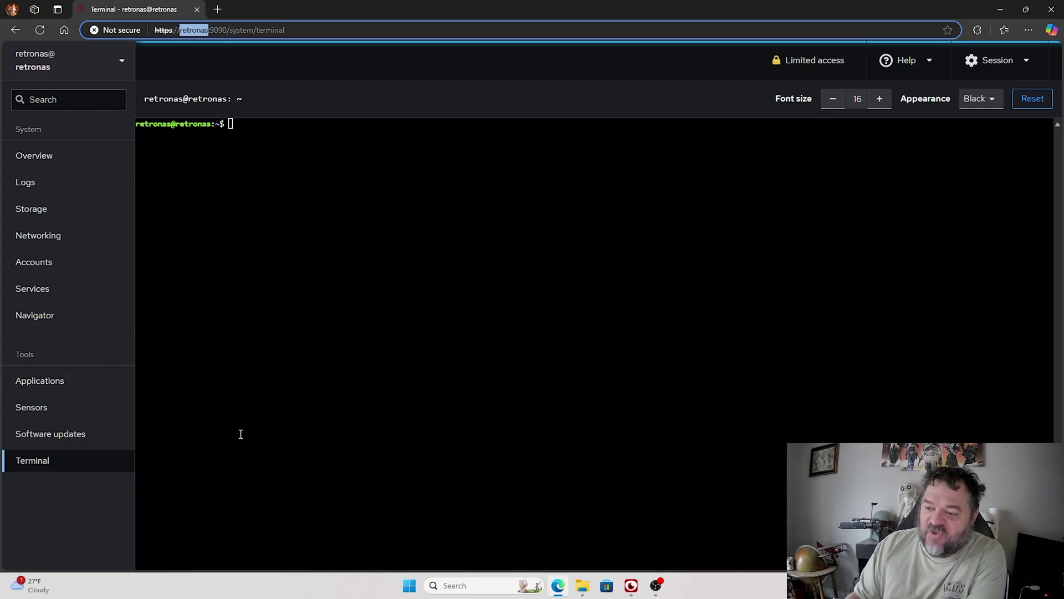
click(56, 439)
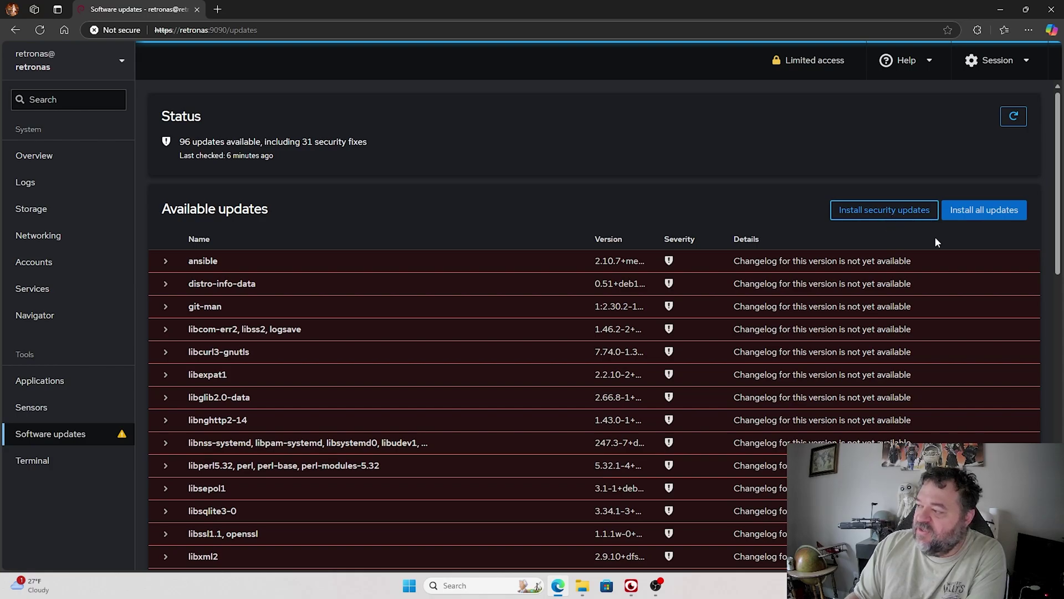
Step: Try installing all updates, then switch from Limited access to administrative access with the account password
click(991, 211)
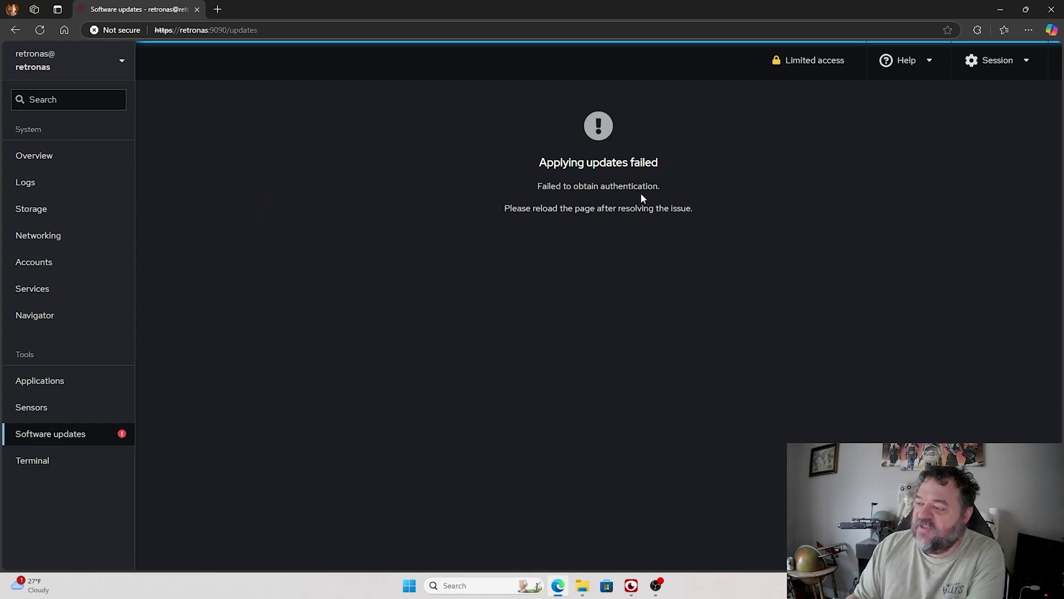
click(820, 62)
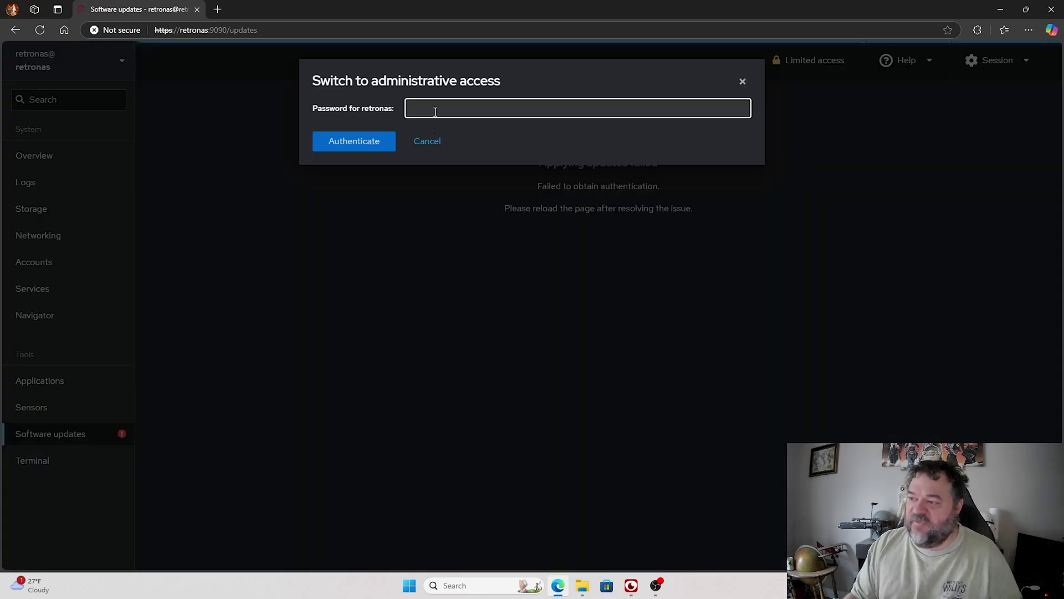
text(********)
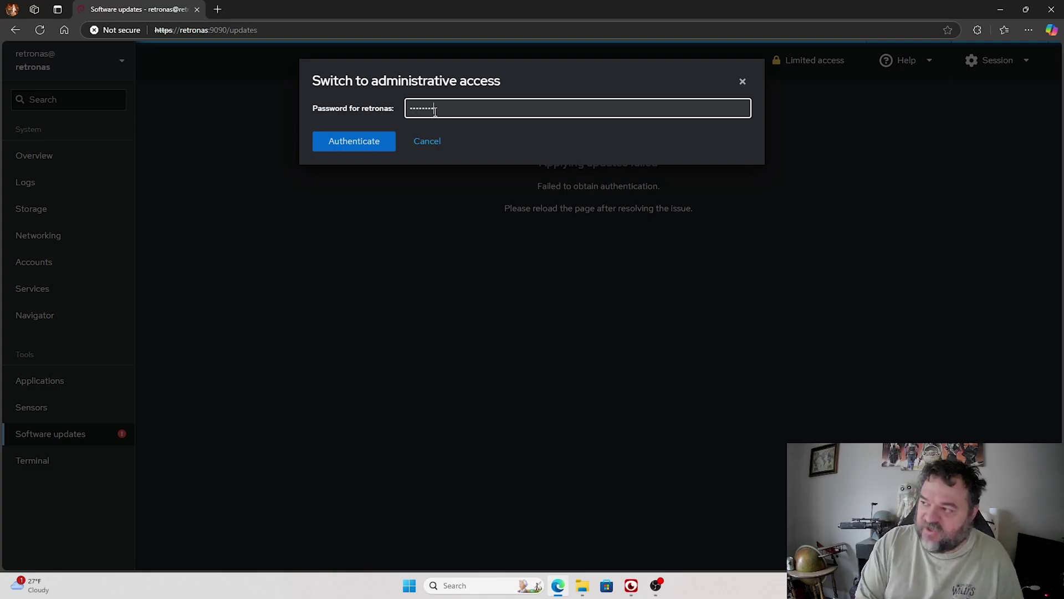
key(Return)
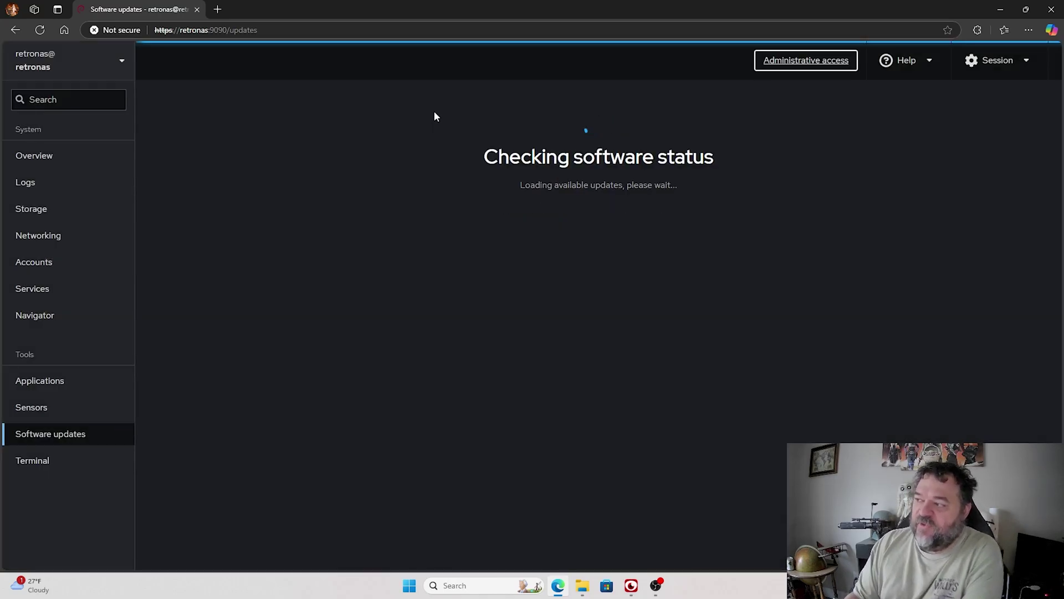